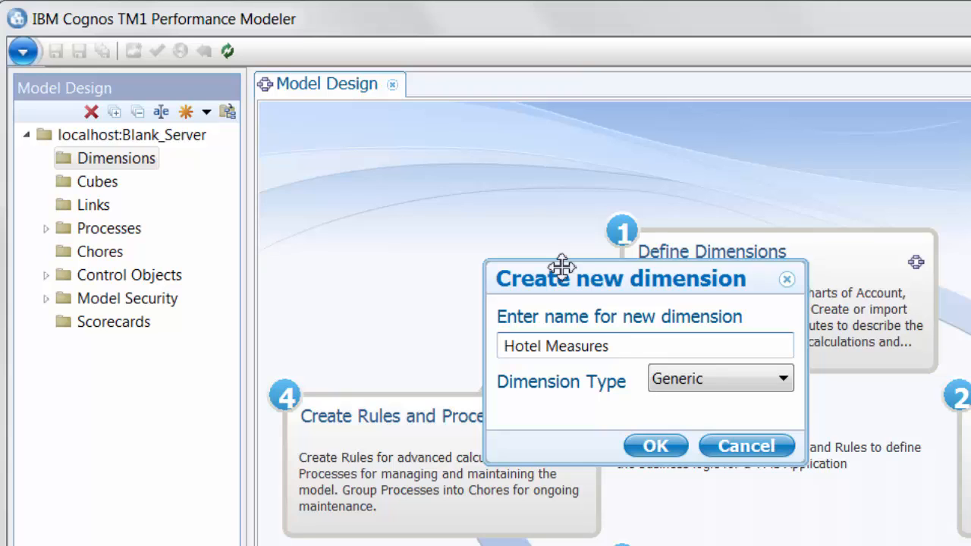
Create the Hotel Measures dimension with the Generic dimension type.
click(785, 381)
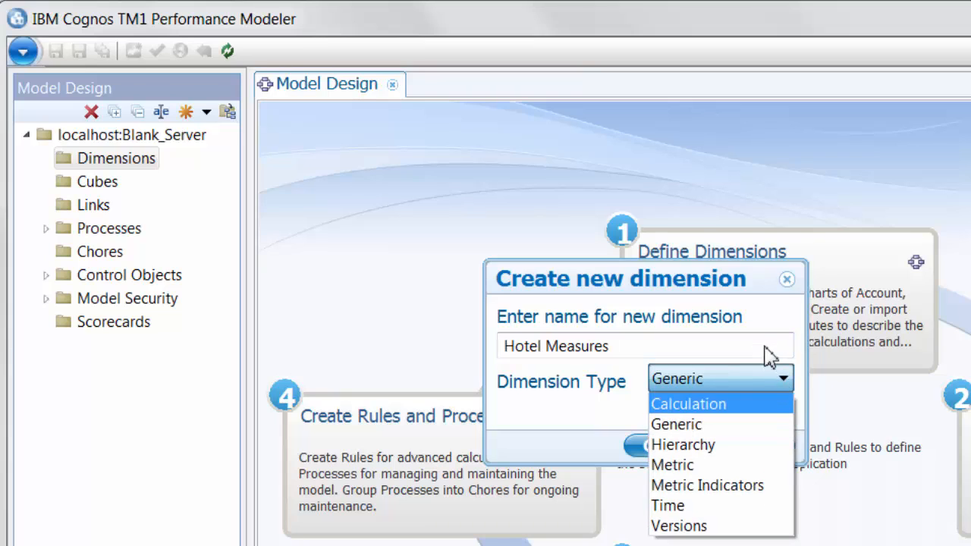
click(786, 305)
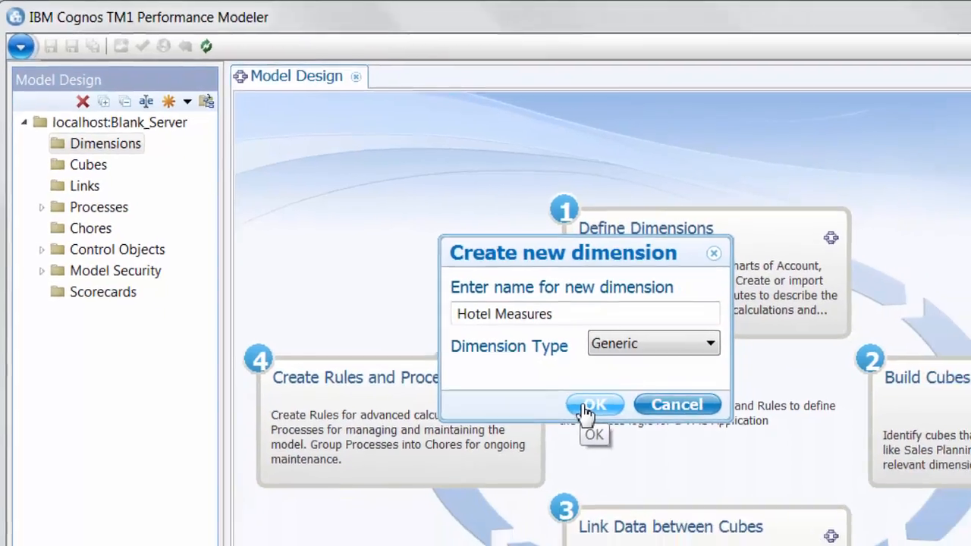
click(646, 452)
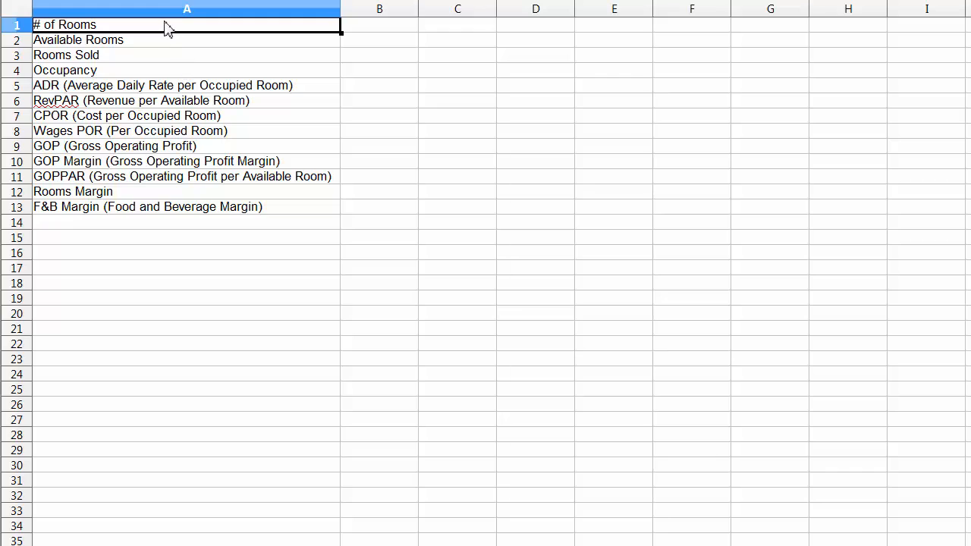
Copy the measure names in cells A1 to A13 of the spreadsheet into Performance Modeler as members of the Hotel Measures dimension.
drag(167, 28, 162, 211)
key(ctrl+c)
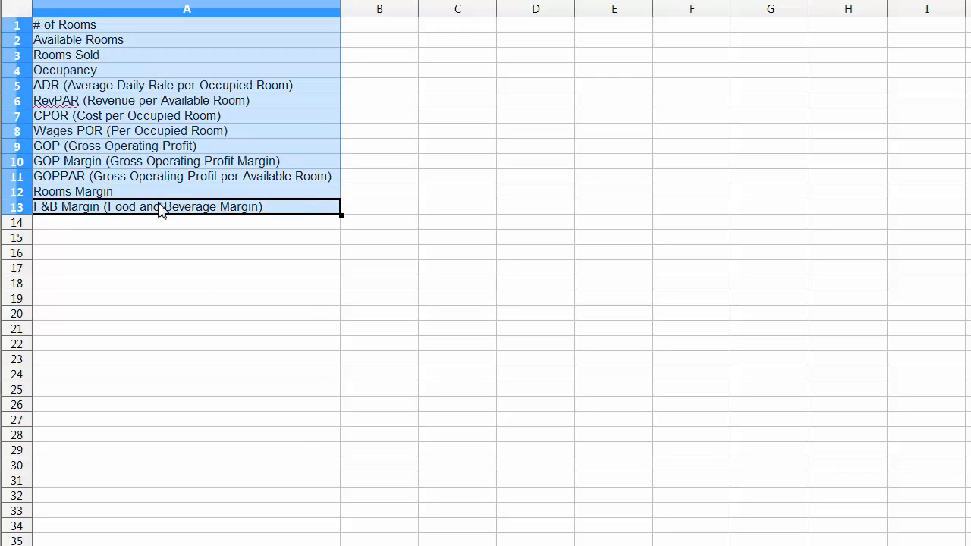
right_click(163, 210)
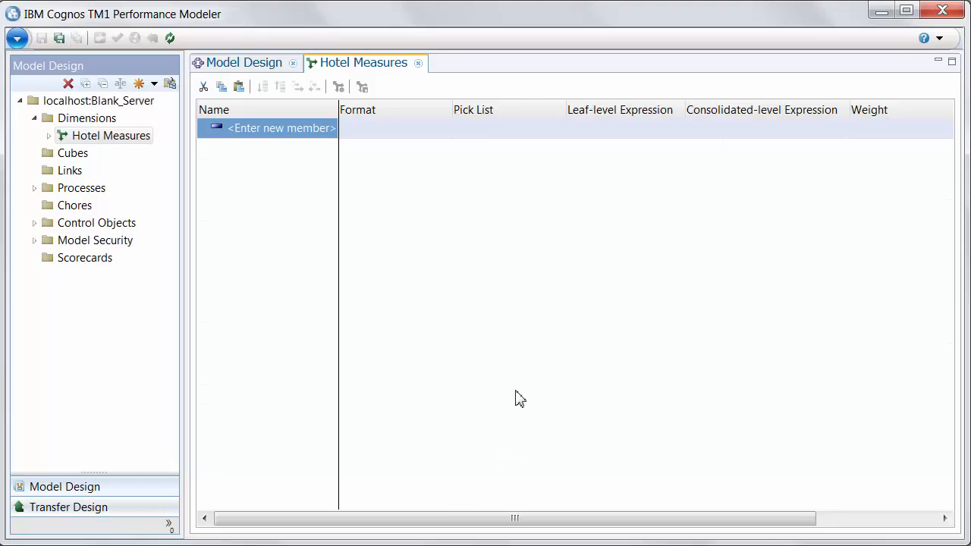
key(ctrl+v)
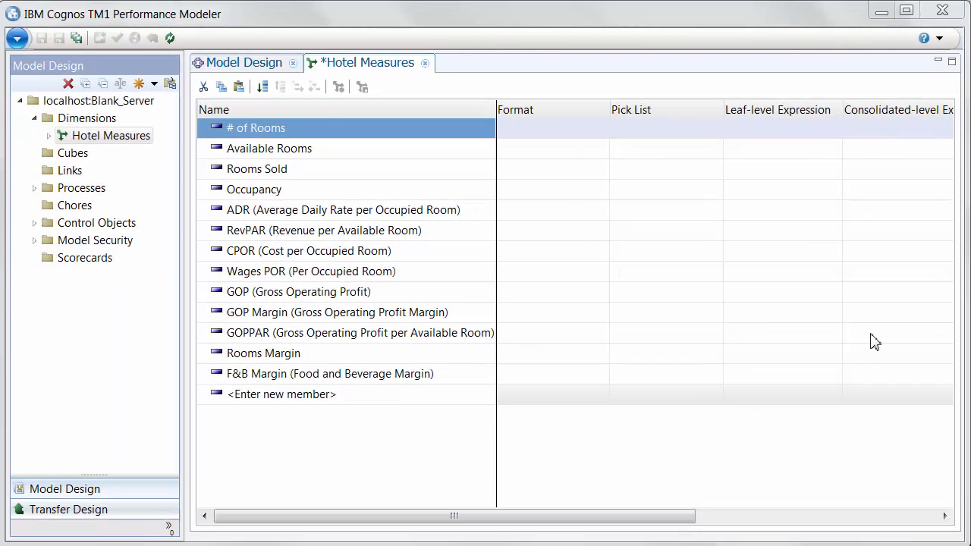
Format the # of Rooms member as Number with 0 decimal places, digit grouping and blank if zero.
click(294, 156)
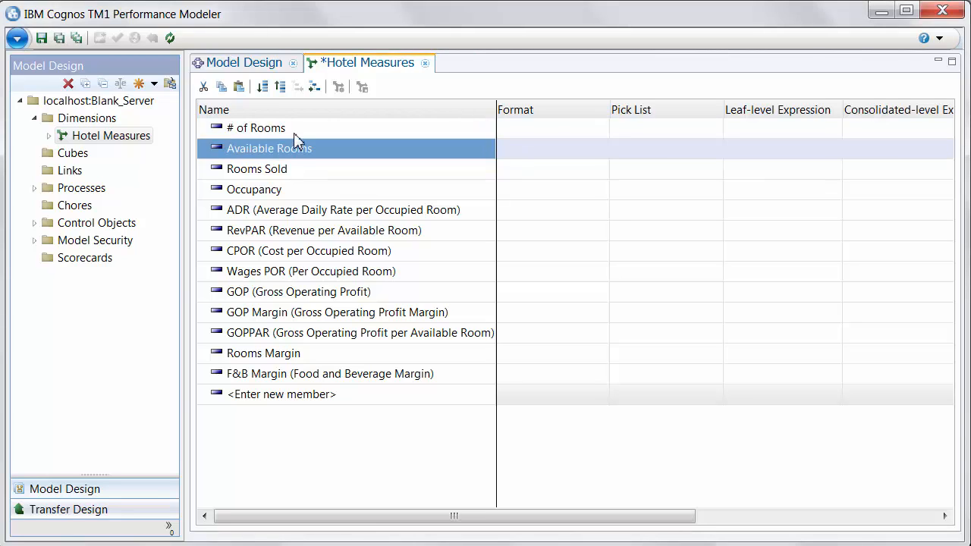
click(294, 130)
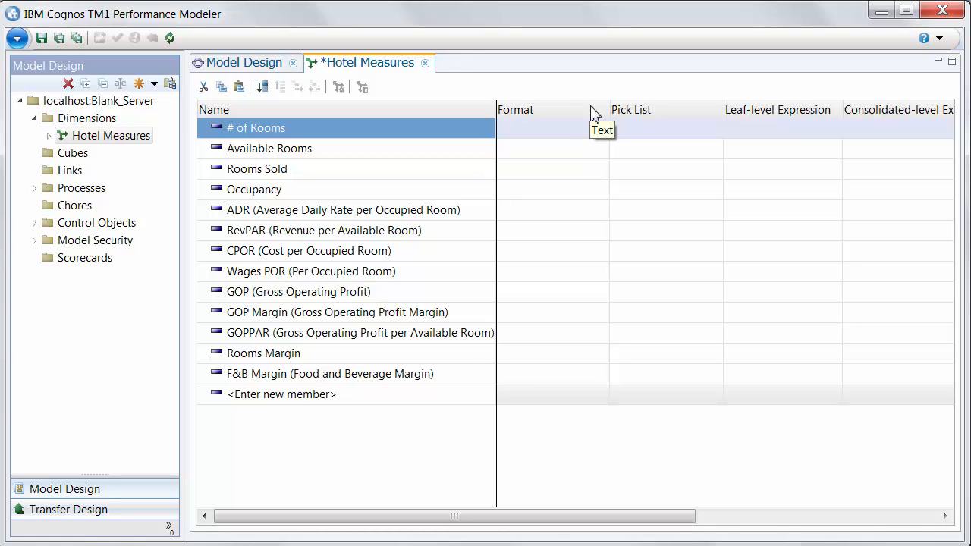
click(574, 133)
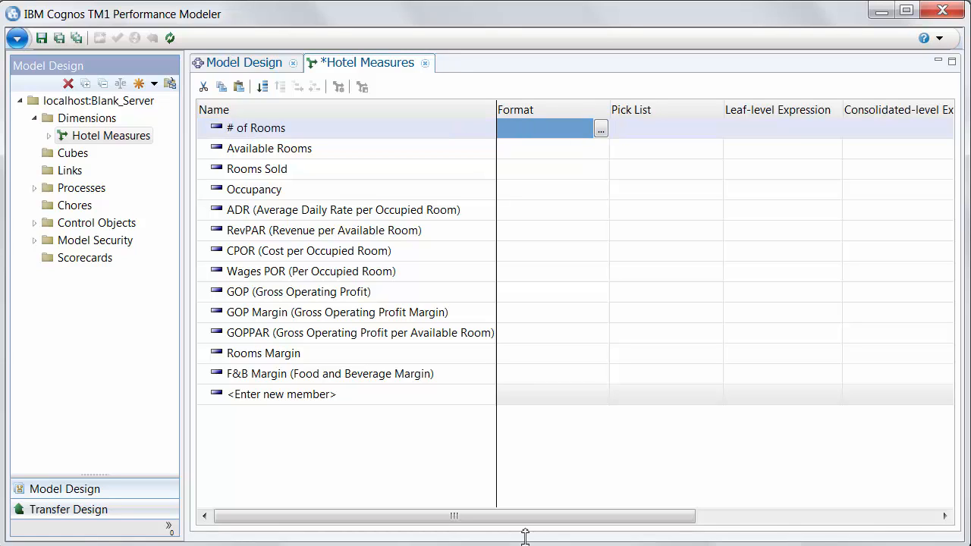
drag(524, 533, 544, 284)
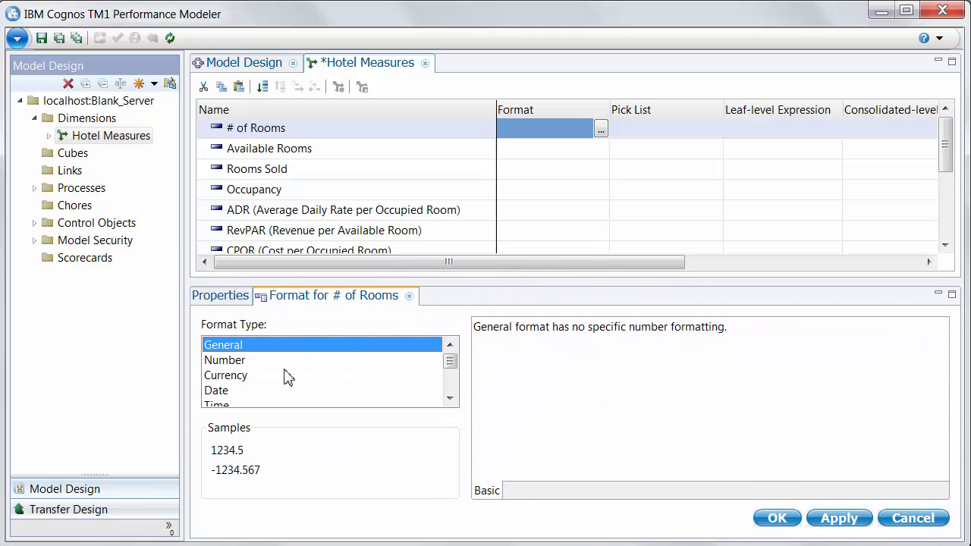
click(288, 375)
click(265, 359)
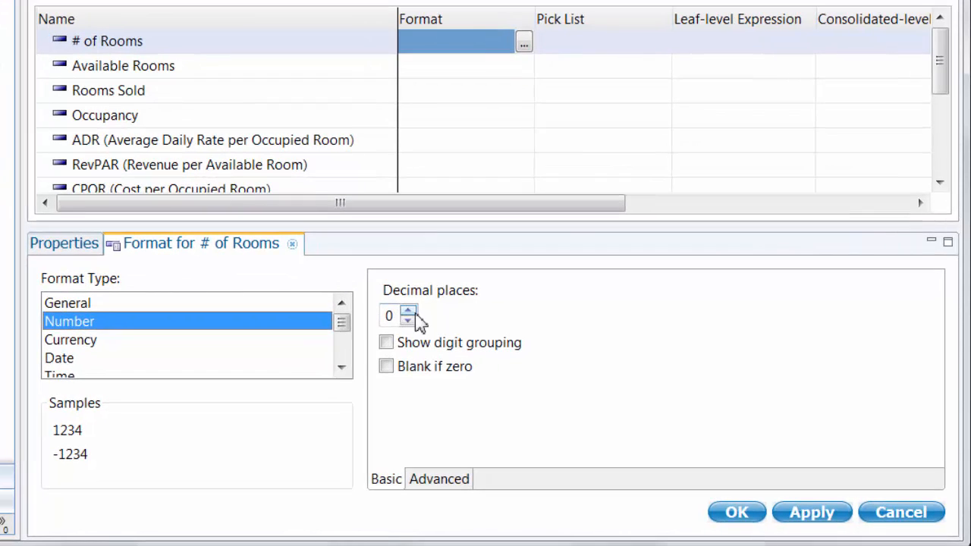
click(386, 367)
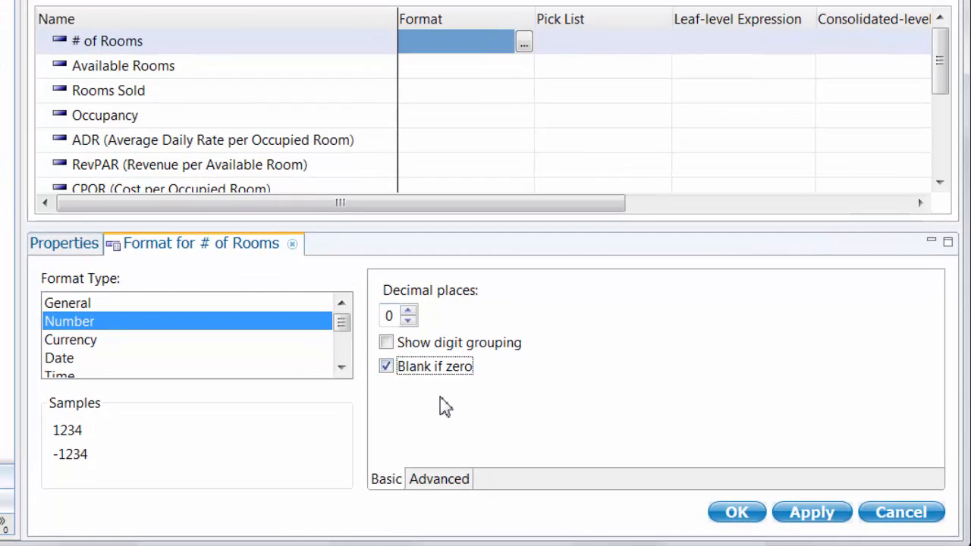
click(395, 345)
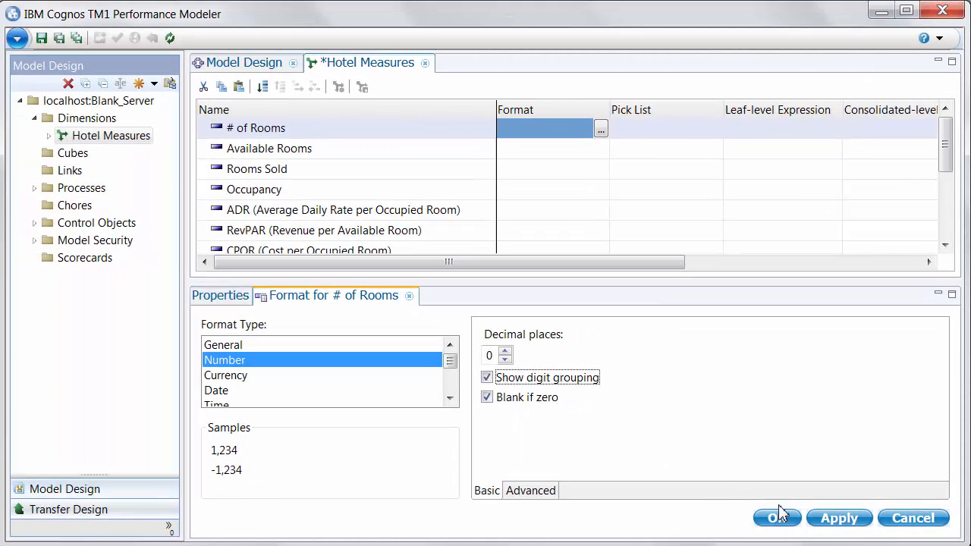
click(854, 522)
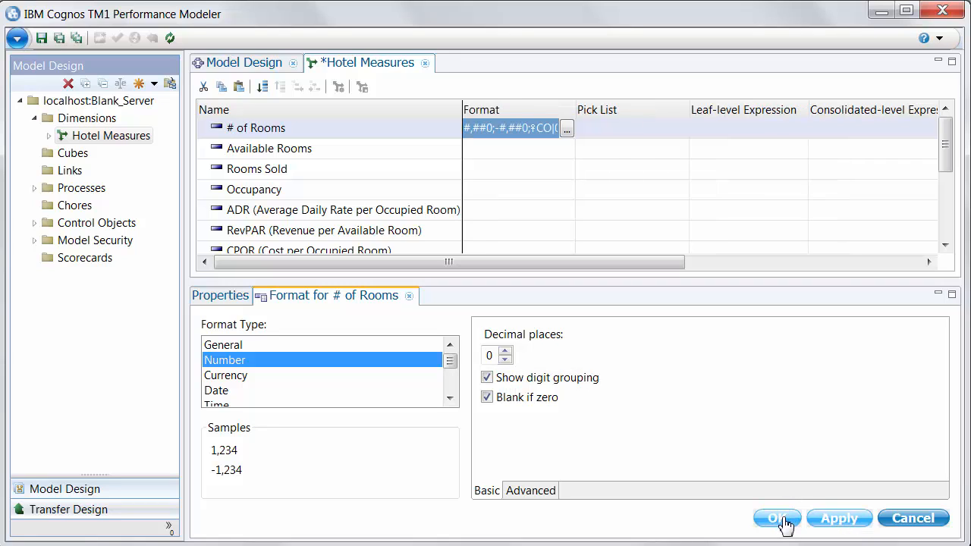
click(778, 519)
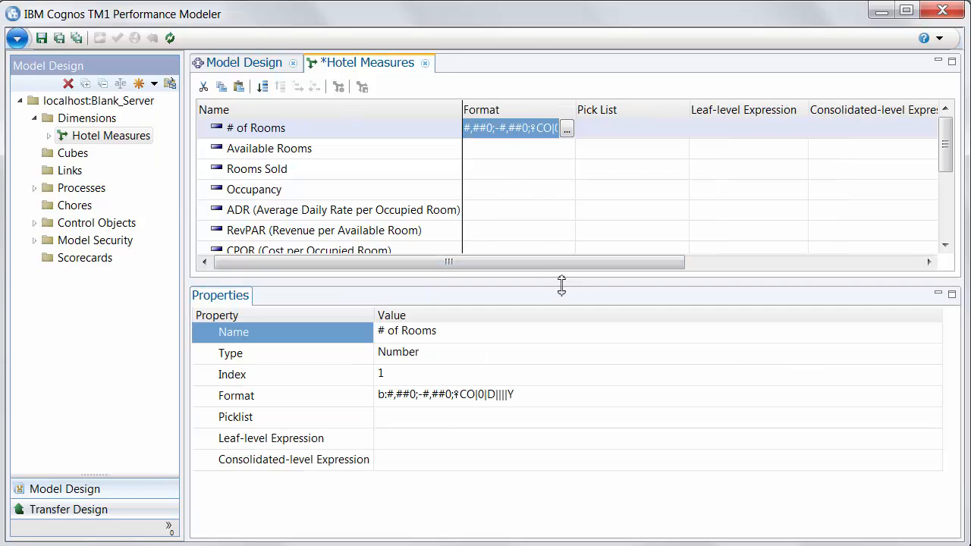
drag(567, 288, 554, 496)
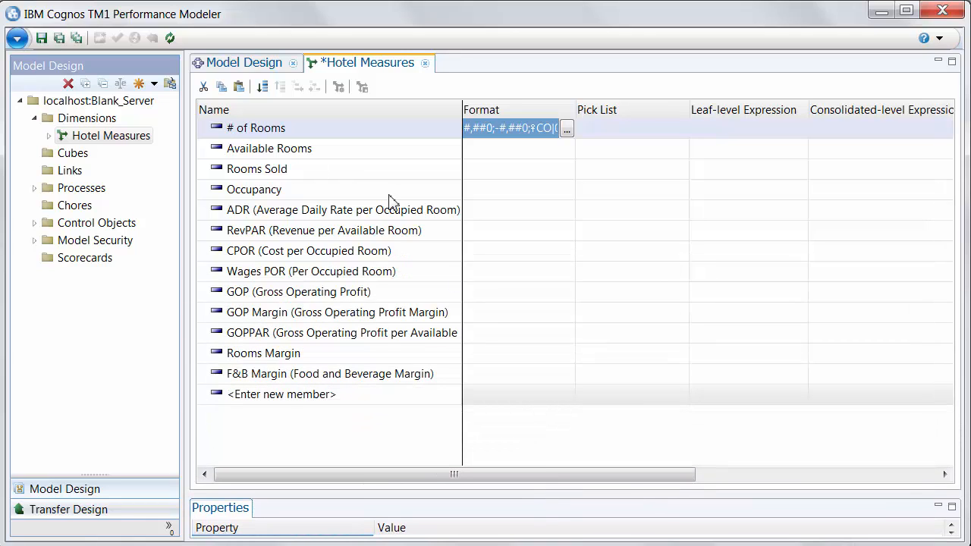
Change the dimension type of Hotel Measures to Calculation.
drag(354, 474, 306, 504)
click(98, 143)
right_click(97, 142)
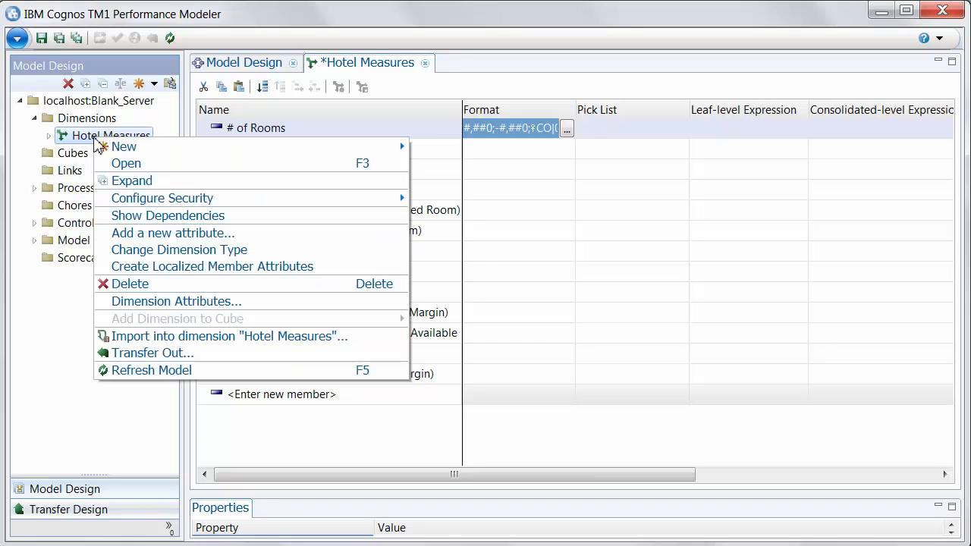
click(179, 251)
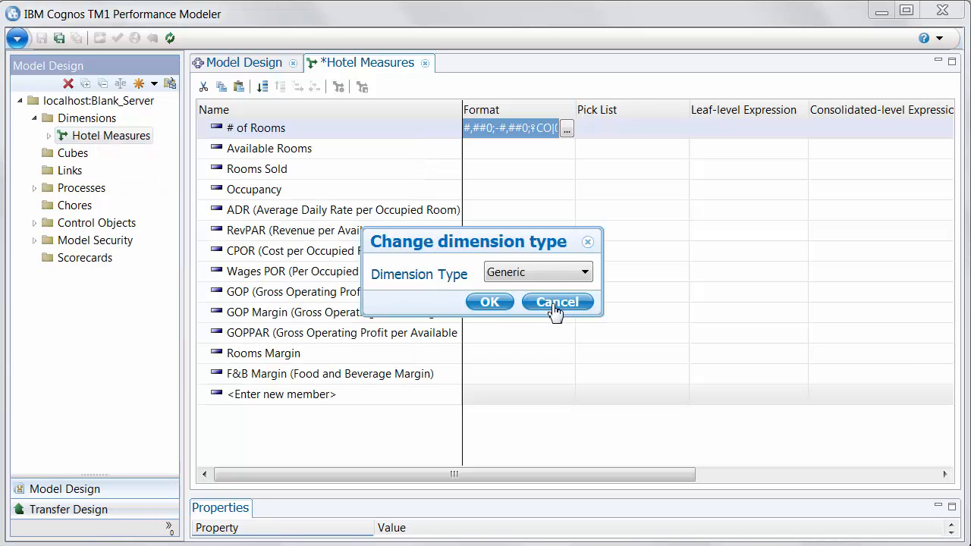
click(561, 277)
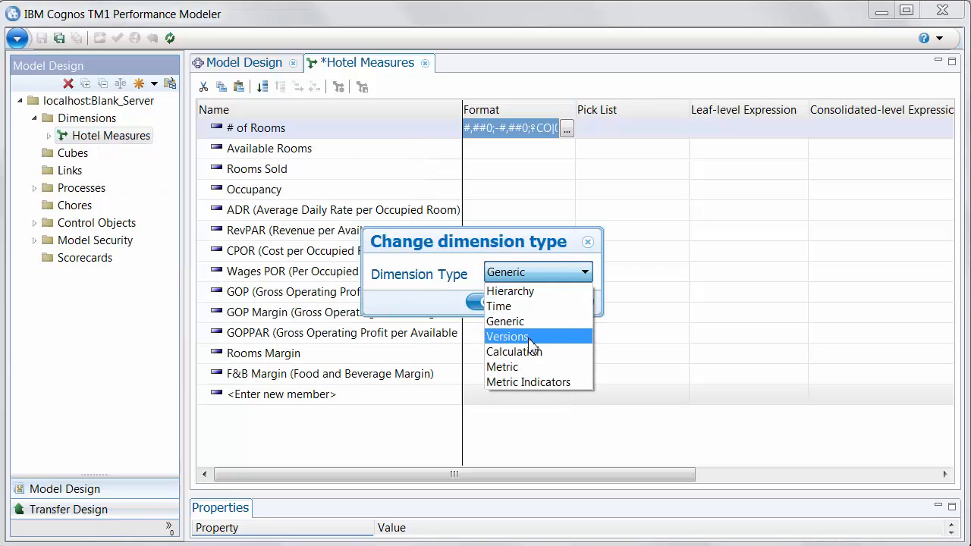
click(523, 352)
click(491, 303)
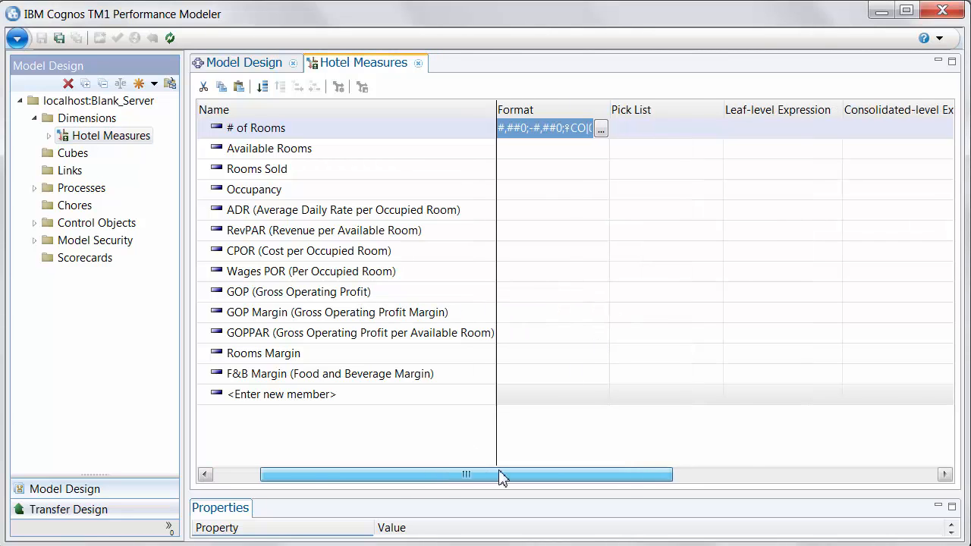
Review the Nature of positive variance property across the Hotel Measures members.
drag(501, 476, 738, 488)
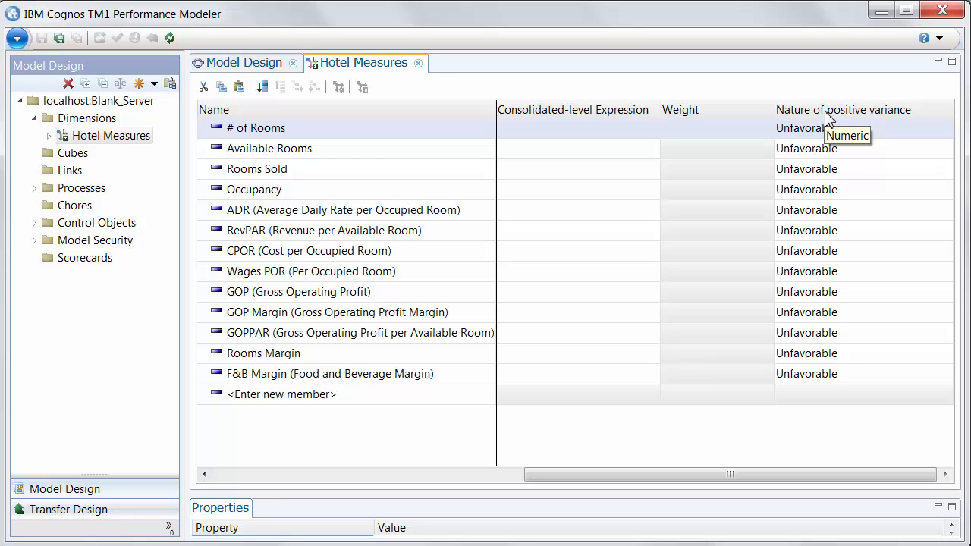
click(260, 235)
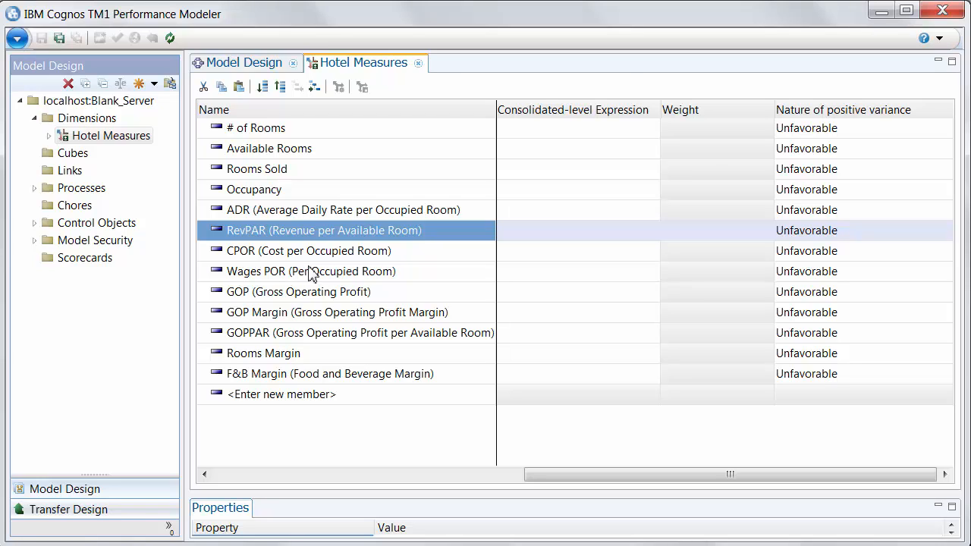
click(833, 150)
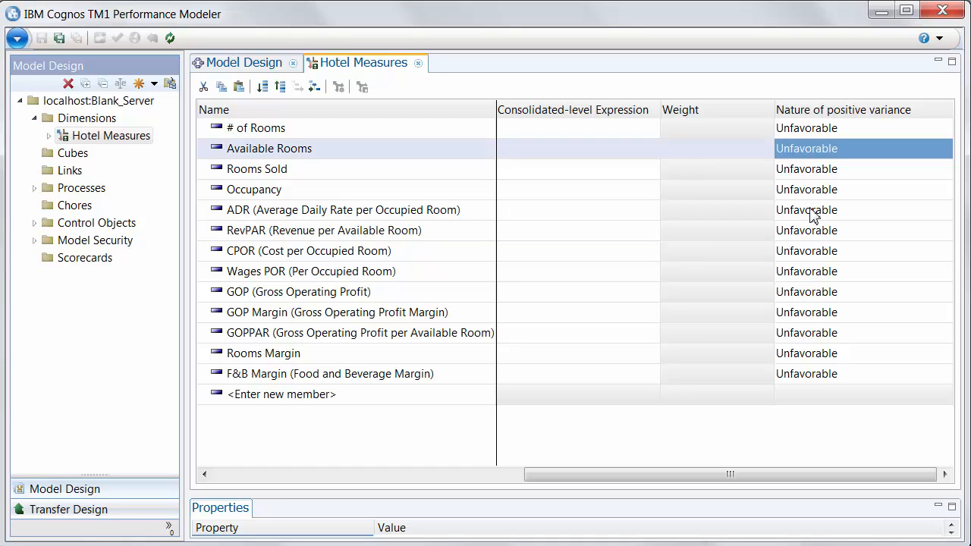
click(250, 127)
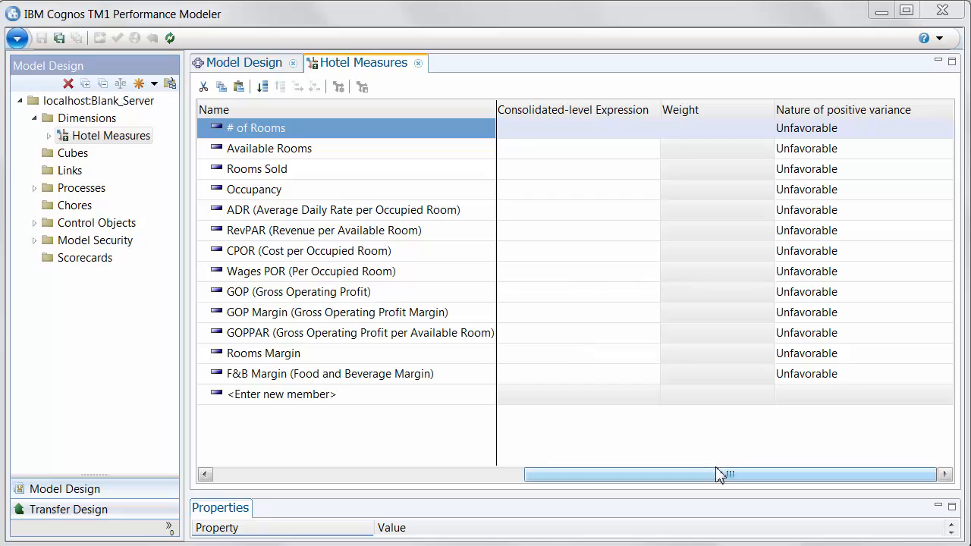
drag(718, 472, 356, 476)
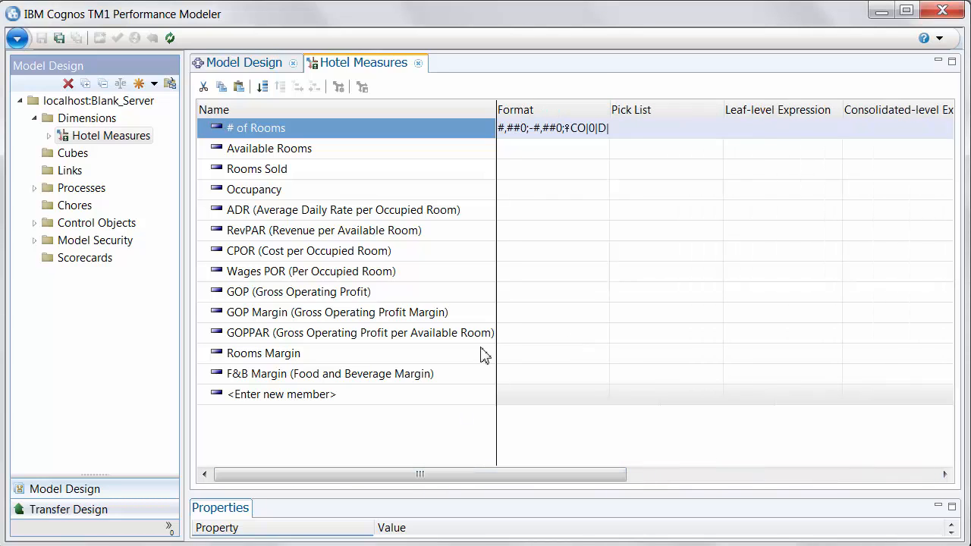
Hide the Leaf-level Expression and Consolidated-level Expression properties for all dimensions of this type.
right_click(410, 114)
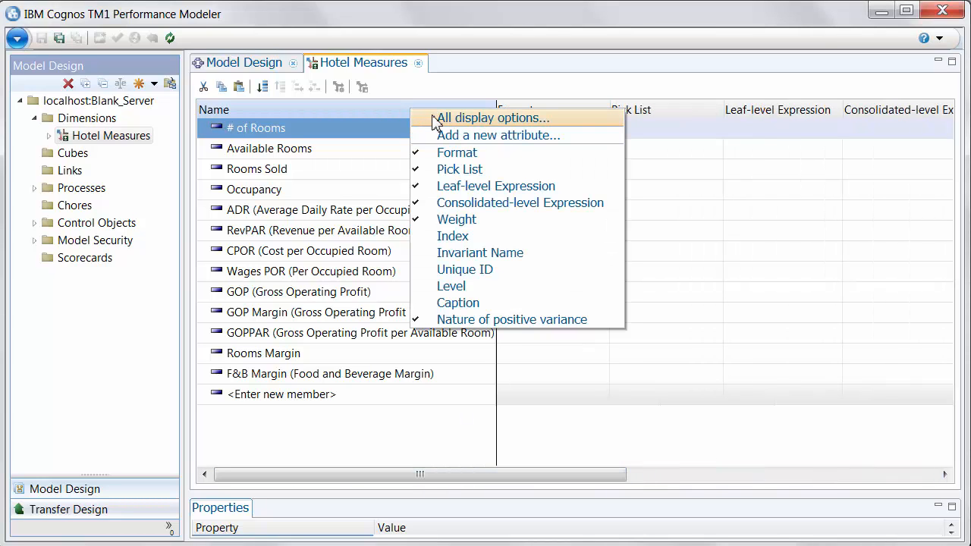
click(501, 120)
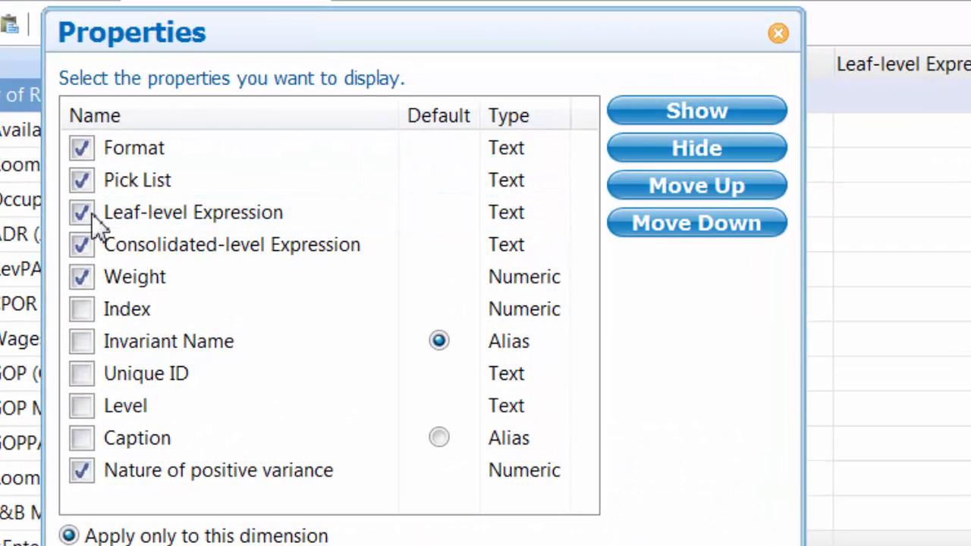
click(282, 197)
click(89, 242)
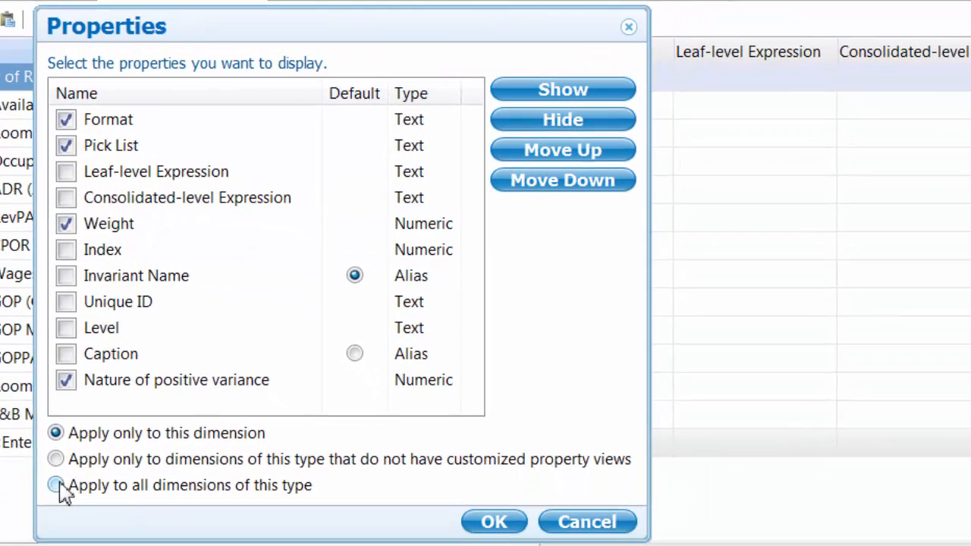
click(55, 486)
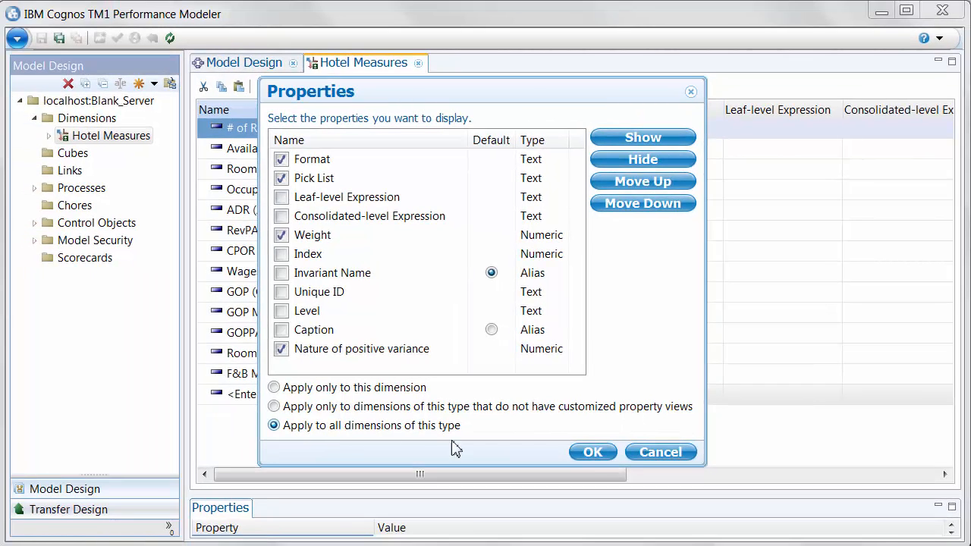
click(592, 455)
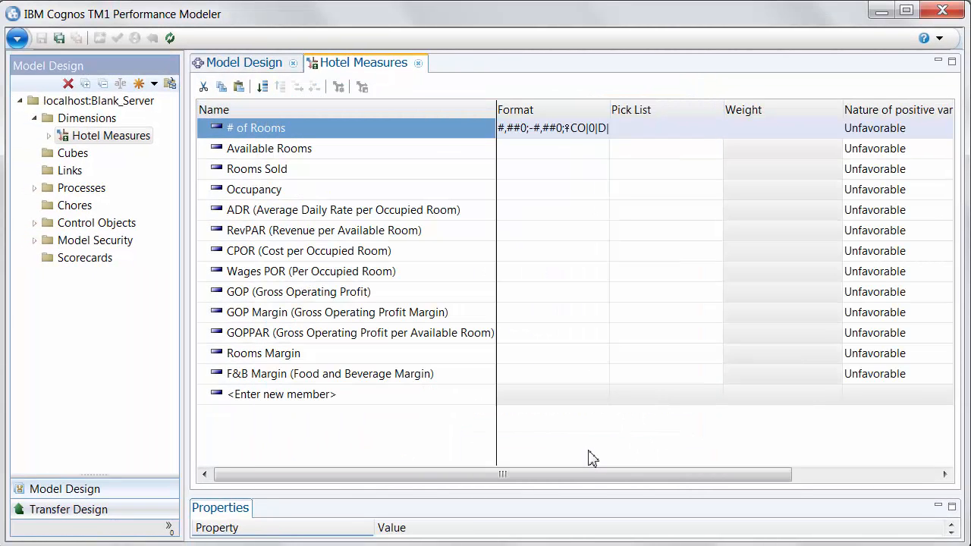
Hide the Pick List and Weight properties for the Hotel Measures dimension only.
drag(555, 480, 433, 492)
right_click(427, 115)
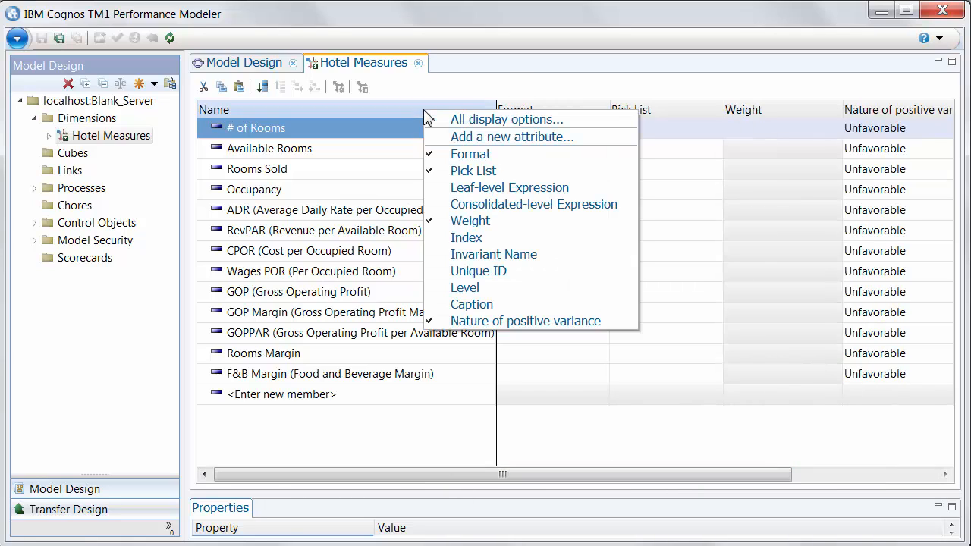
click(459, 119)
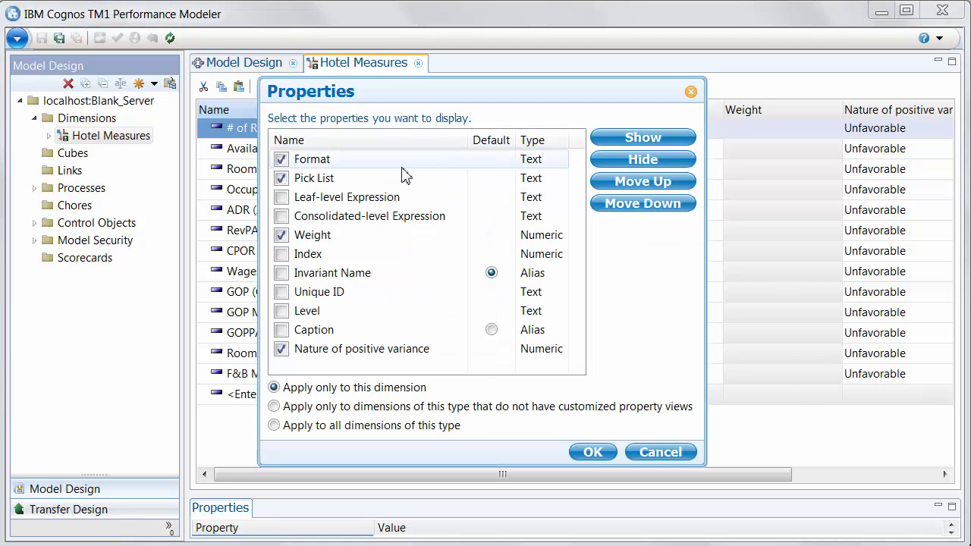
click(281, 179)
click(281, 235)
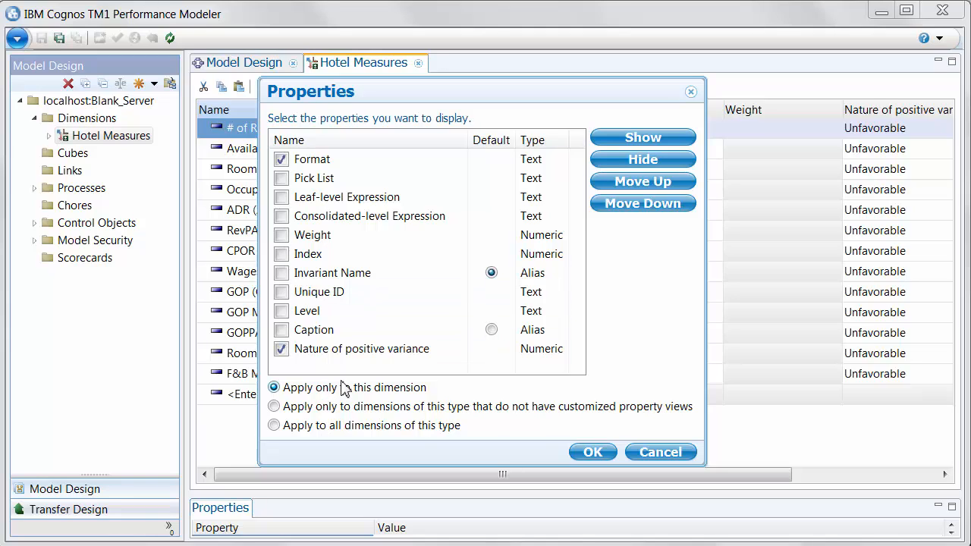
click(590, 454)
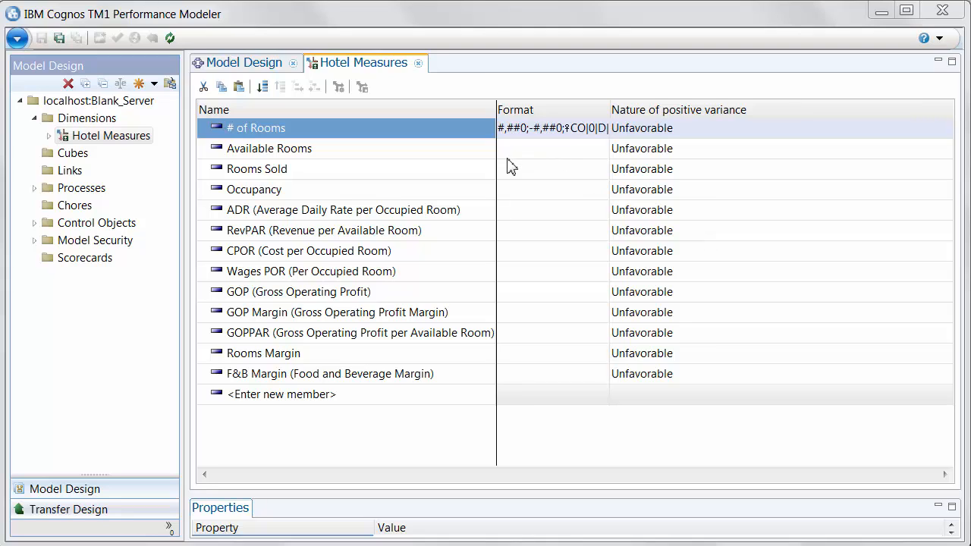
Copy the format of # of Rooms to the Available Rooms and Rooms Sold members.
click(549, 131)
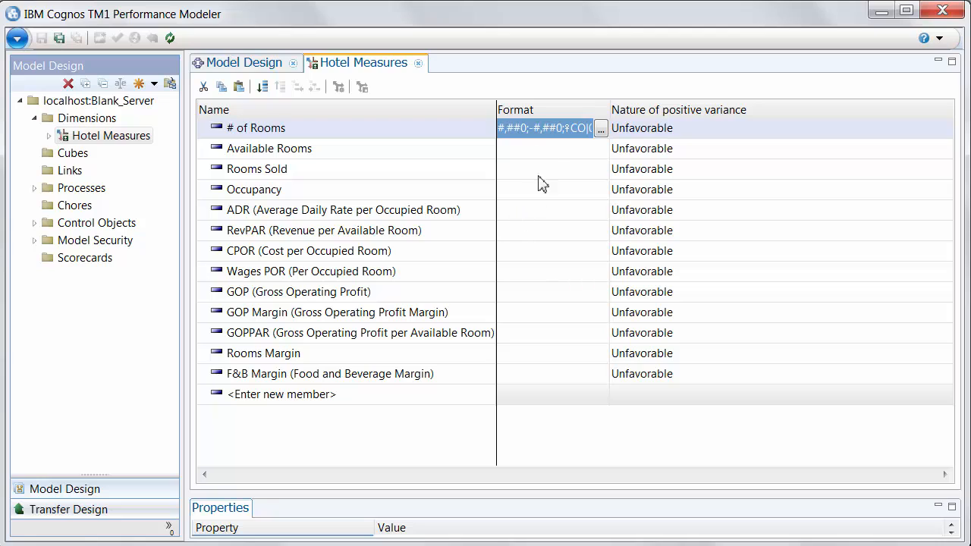
right_click(548, 135)
click(571, 140)
right_click(538, 155)
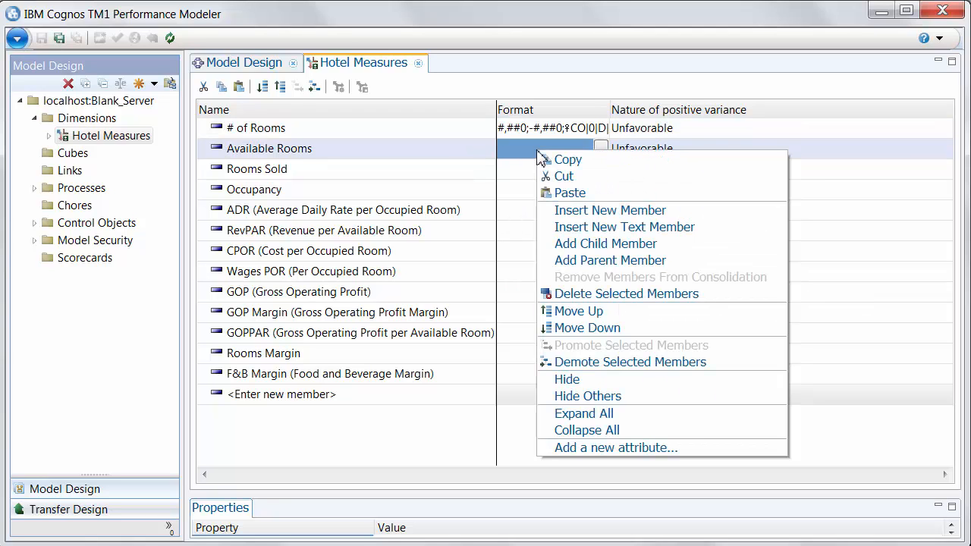
click(541, 191)
click(530, 173)
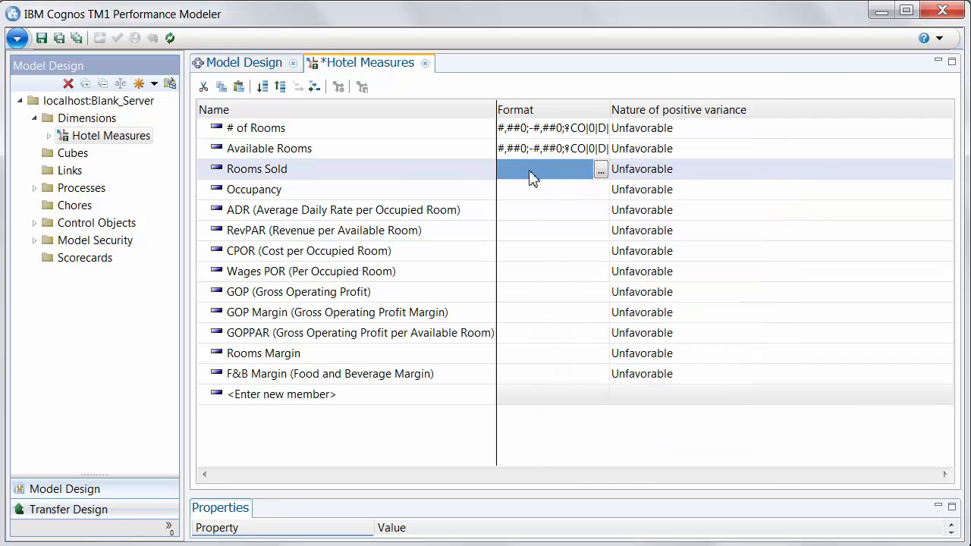
right_click(530, 174)
click(567, 214)
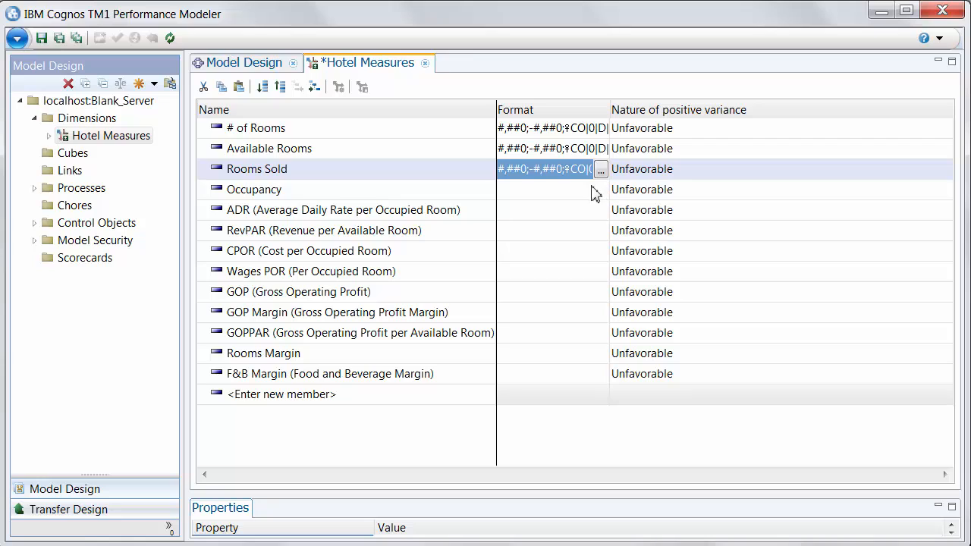
Format Occupancy as Percentage with 2 decimal places and blank if zero.
click(594, 190)
click(600, 192)
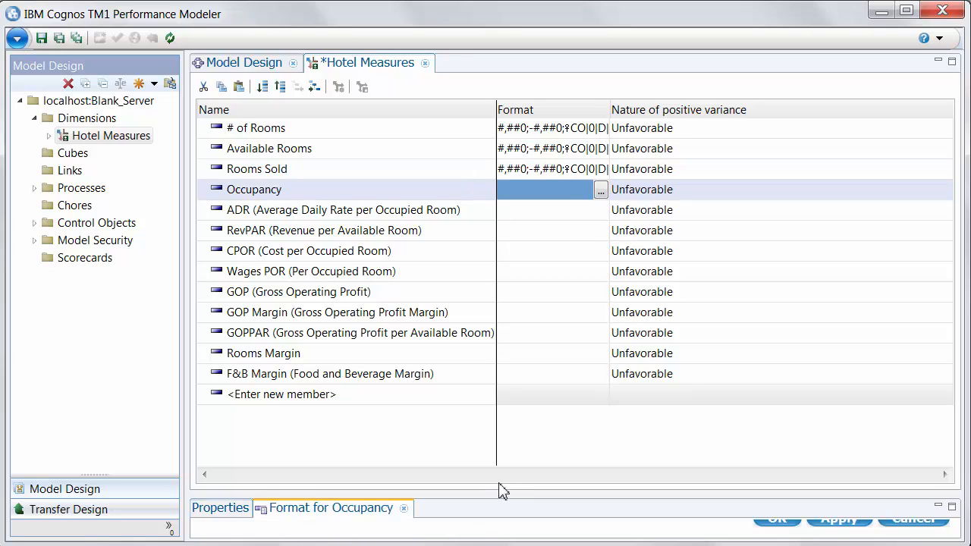
drag(499, 496, 518, 260)
drag(451, 347, 453, 364)
click(273, 367)
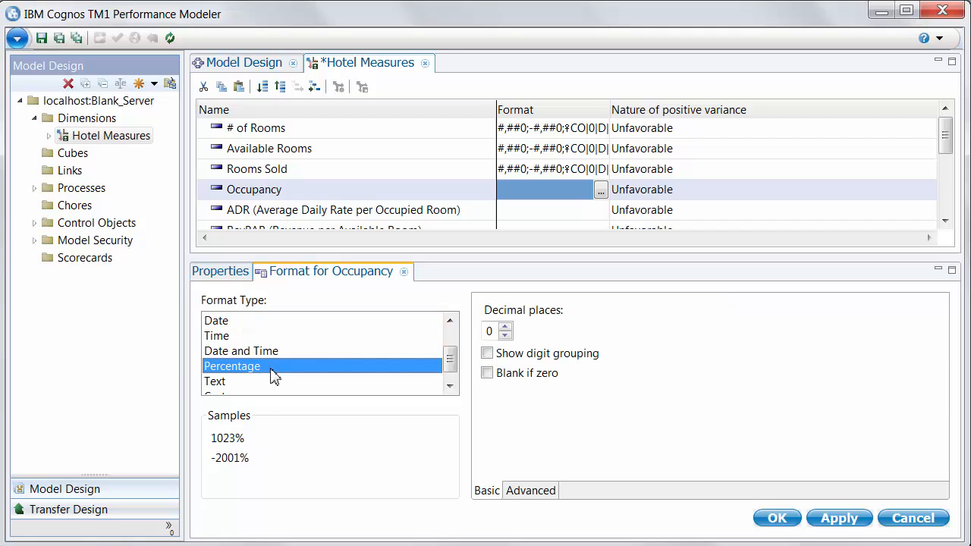
click(505, 326)
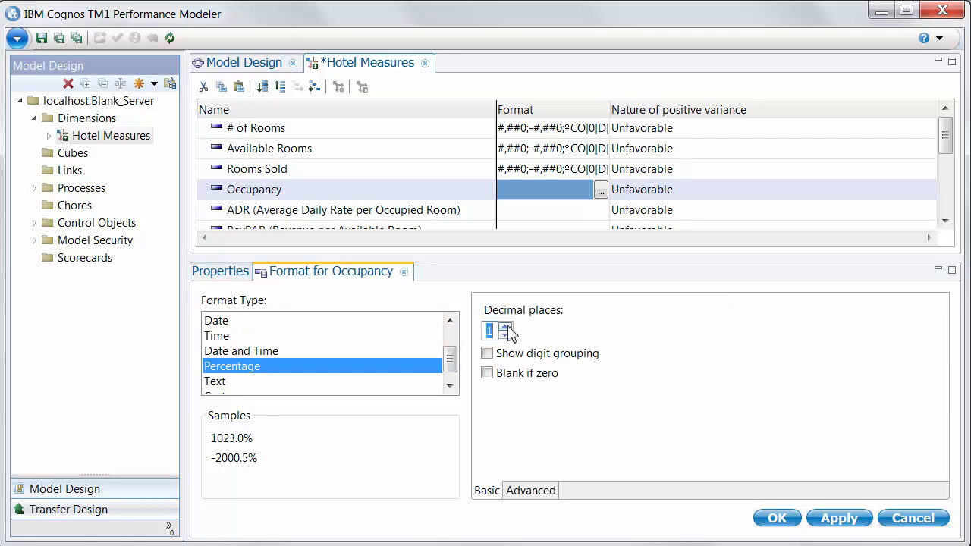
click(504, 326)
click(487, 374)
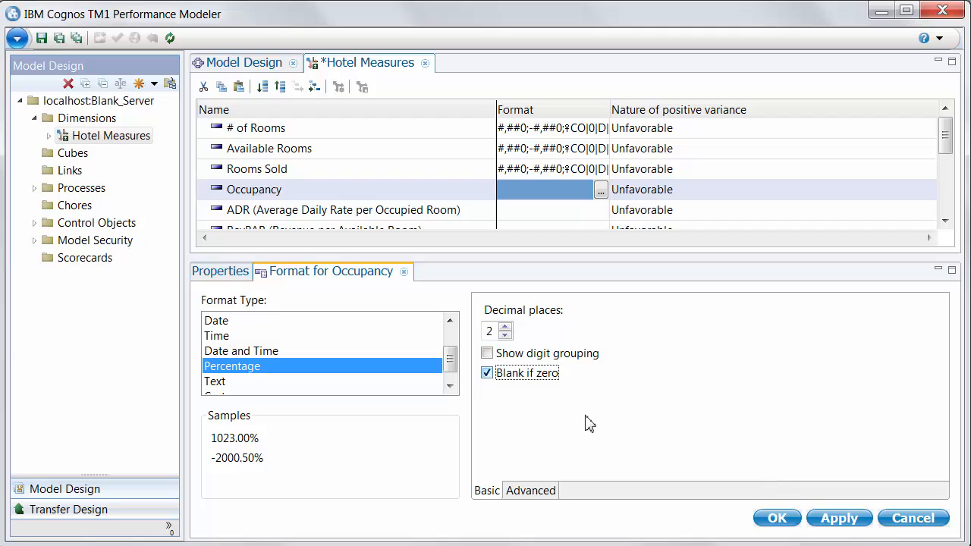
click(857, 524)
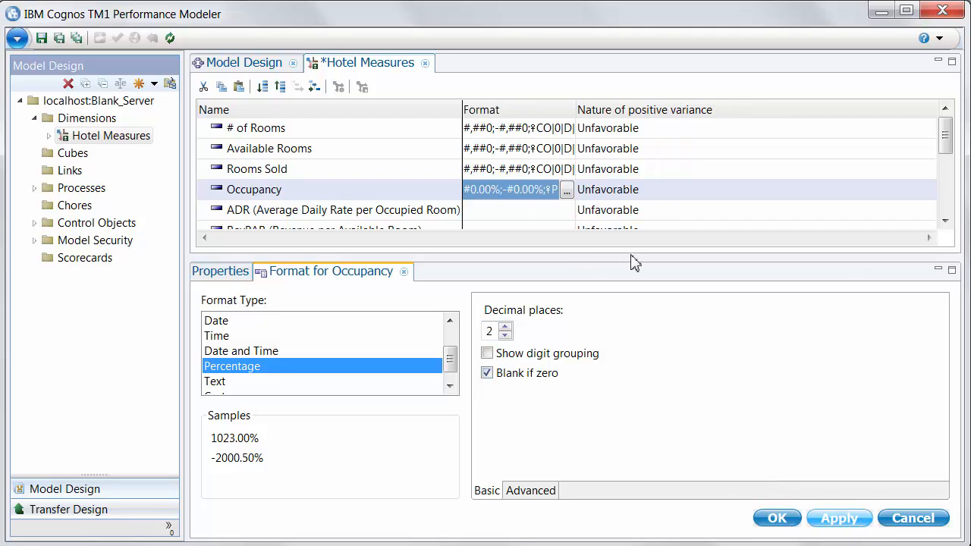
click(937, 271)
Format ADR (Average Daily Rate per Occupied Room) as Number with 2 decimal places, digit grouping and blank if zero.
click(492, 210)
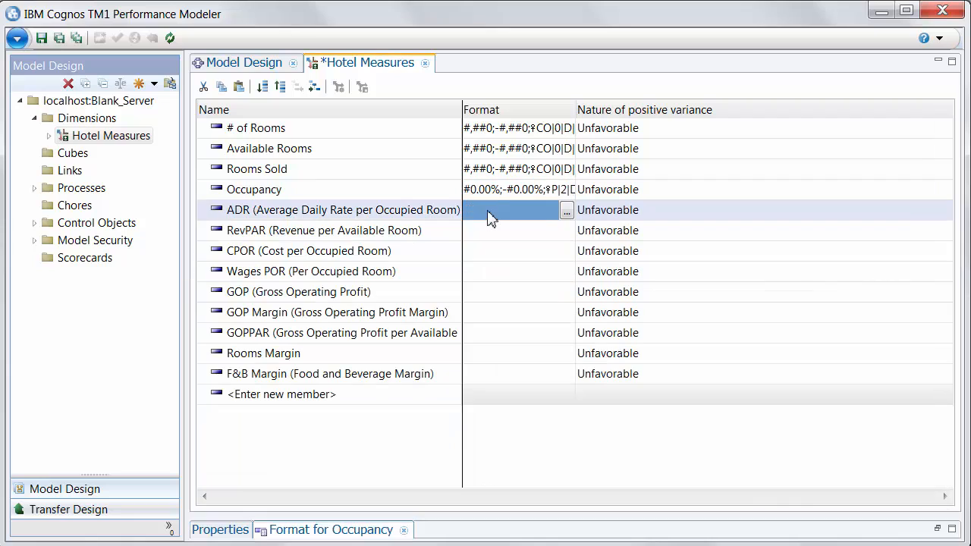
click(566, 212)
click(240, 336)
click(505, 326)
click(505, 326)
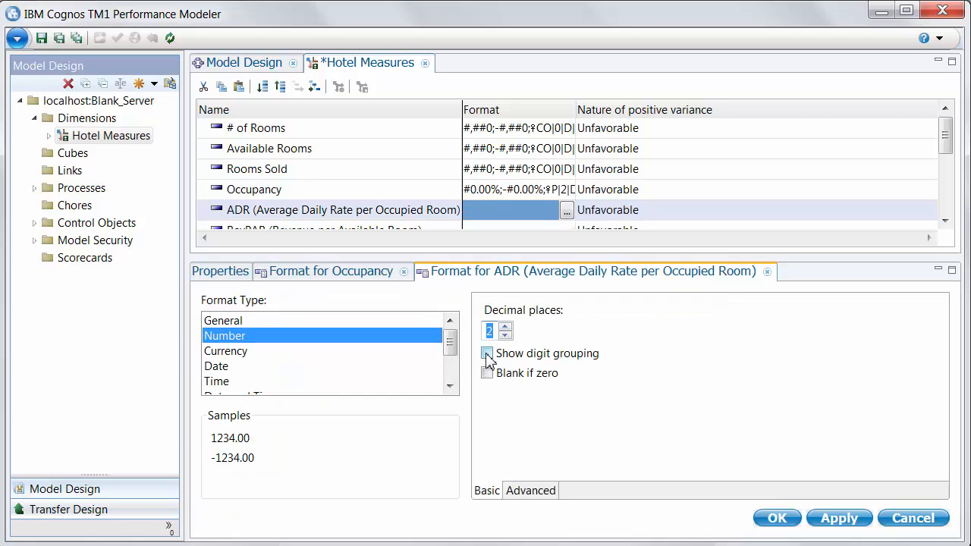
click(486, 353)
click(487, 373)
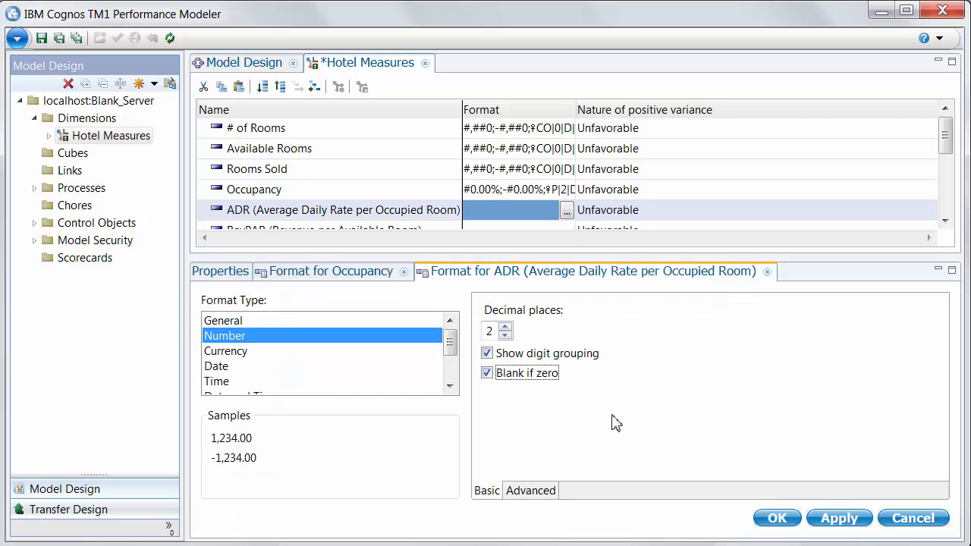
click(836, 522)
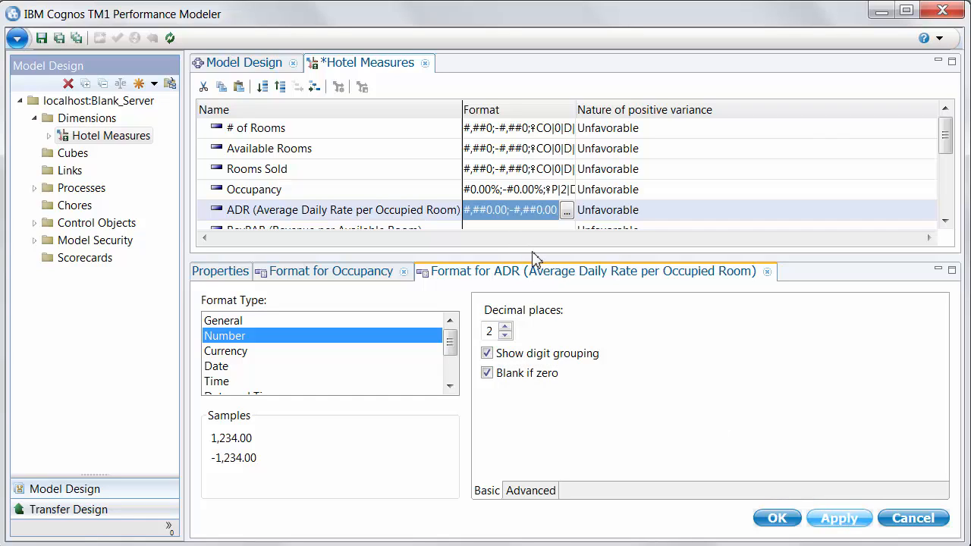
click(938, 269)
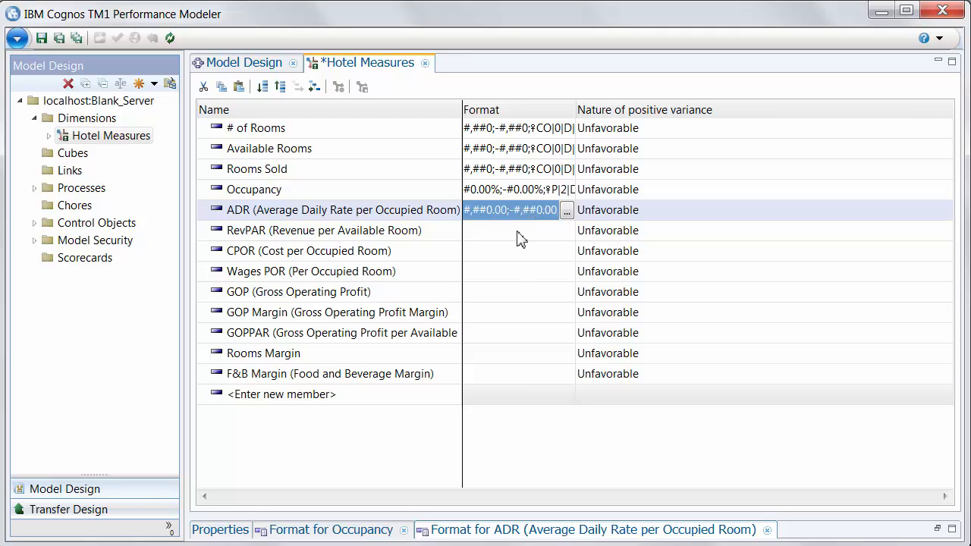
Apply the ADR format to all members from RevPAR through F&B Margin, and close Hotel Measures with its changes saved.
drag(520, 238, 512, 386)
key(ctrl+v)
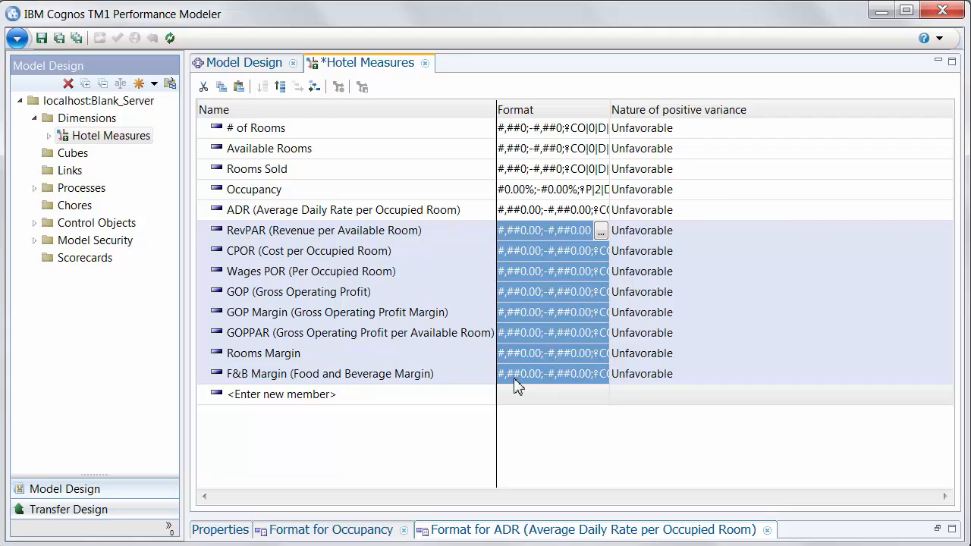
click(425, 63)
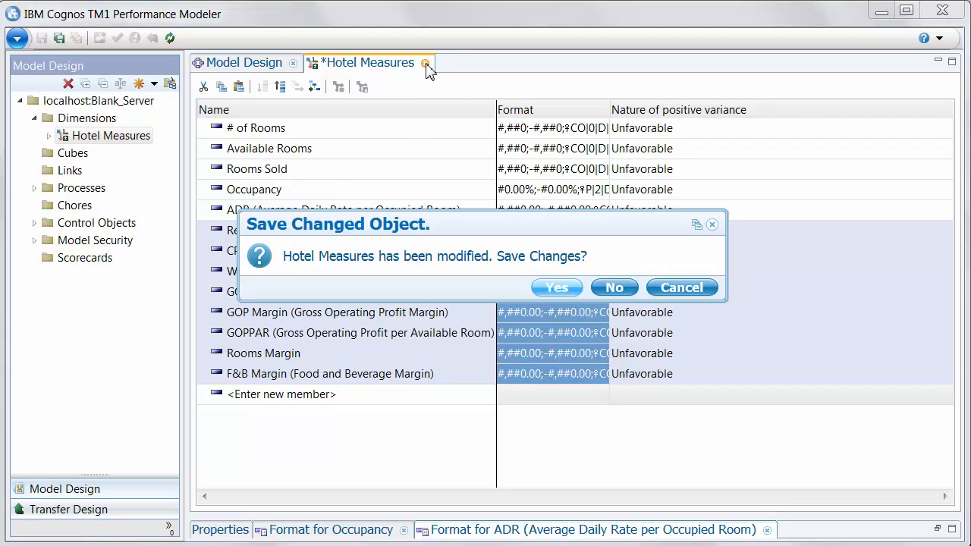
click(558, 291)
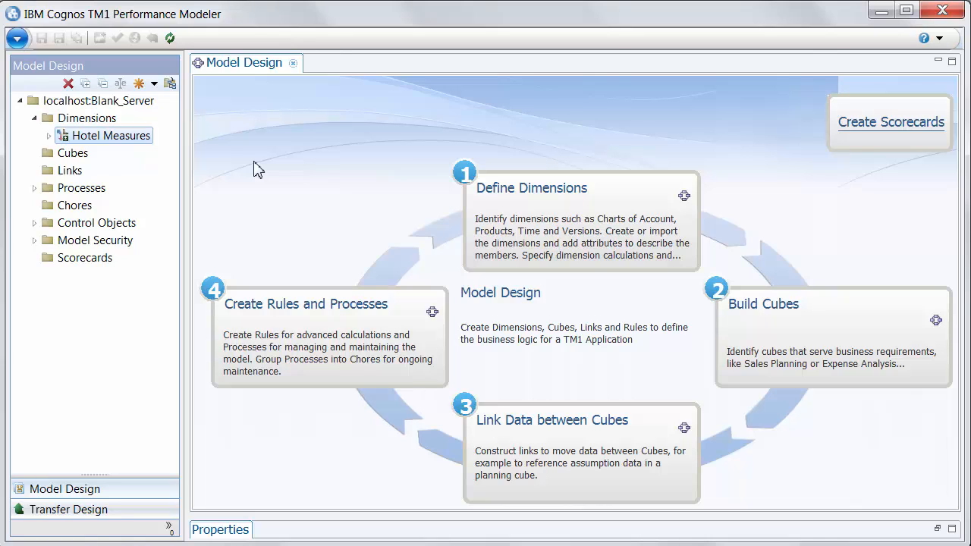
Start a guided import of dimensions and name the process Import Hotels.
right_click(88, 123)
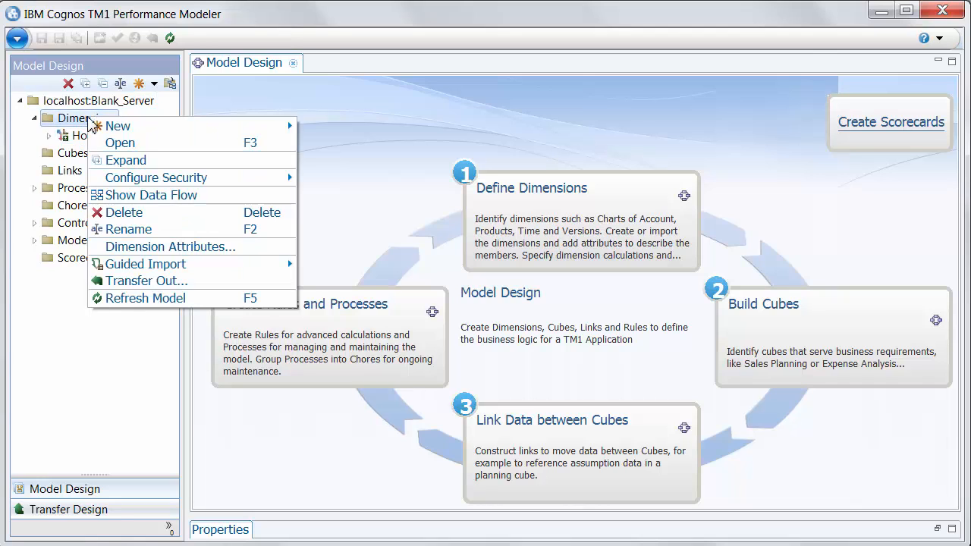
mouse_move(119, 260)
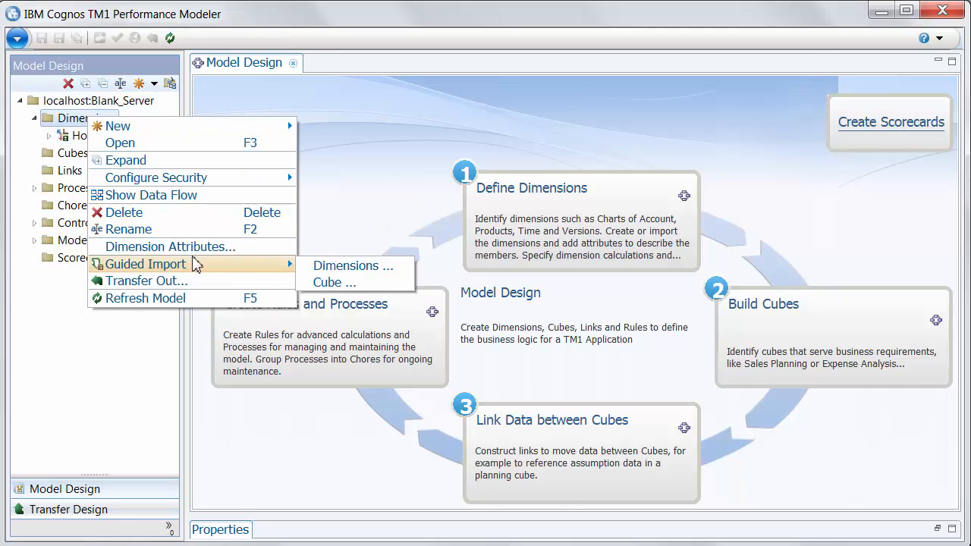
click(317, 269)
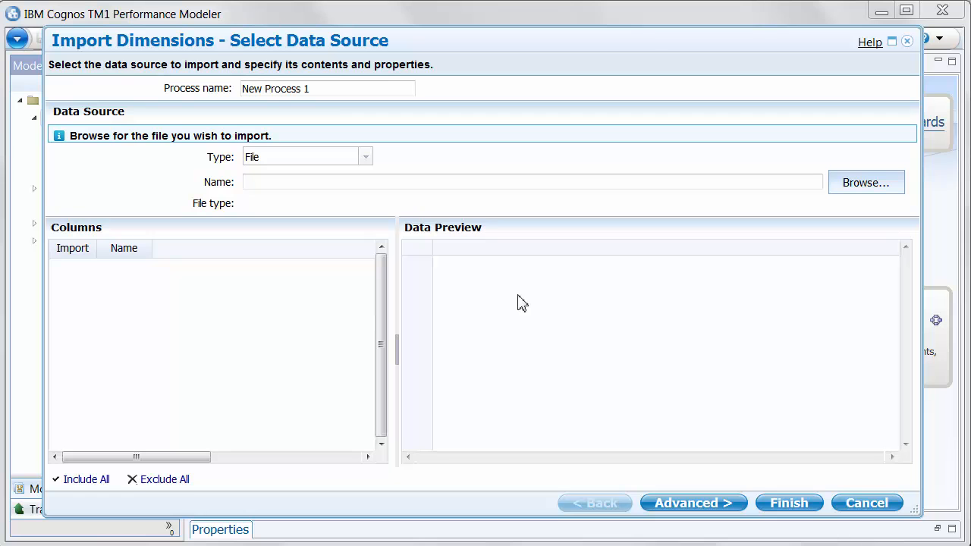
drag(346, 87, 159, 97)
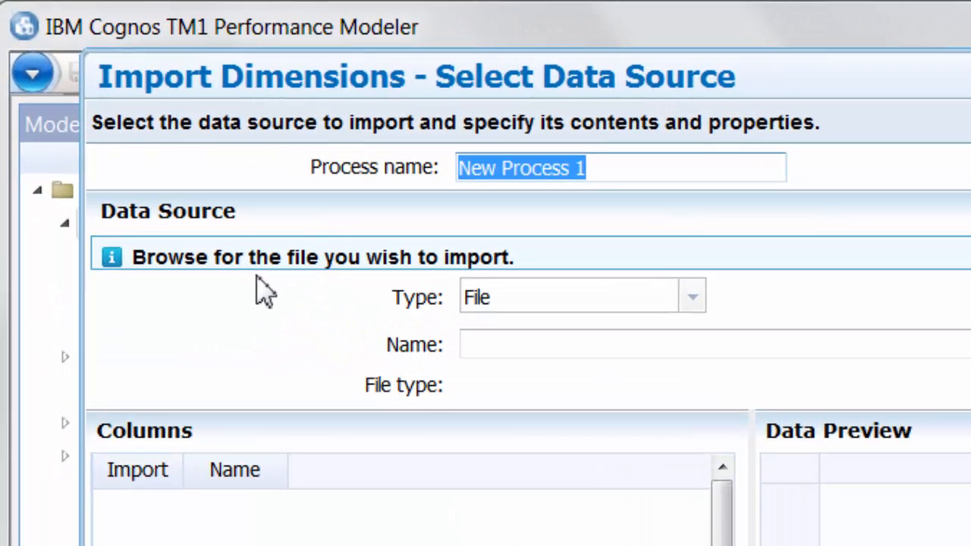
text(Impo)
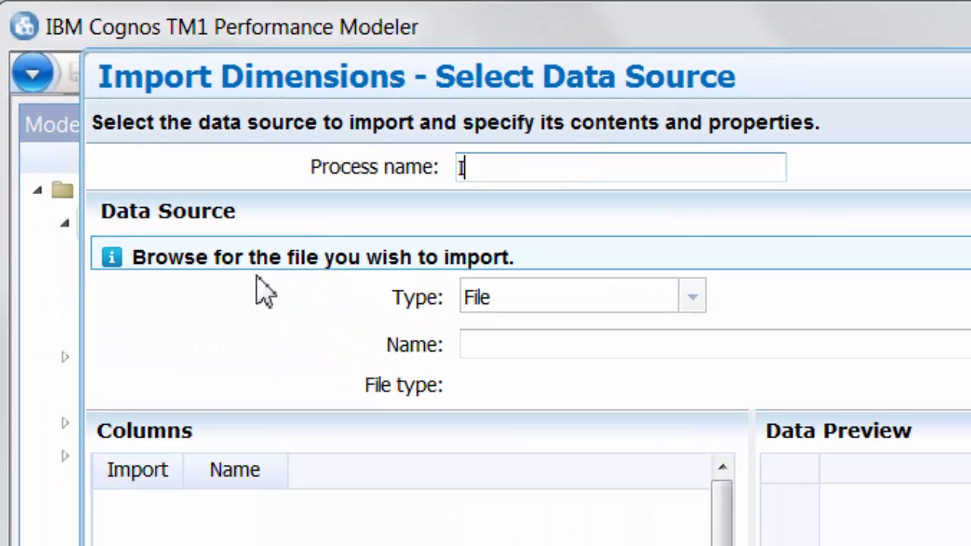
text(rt Hotels)
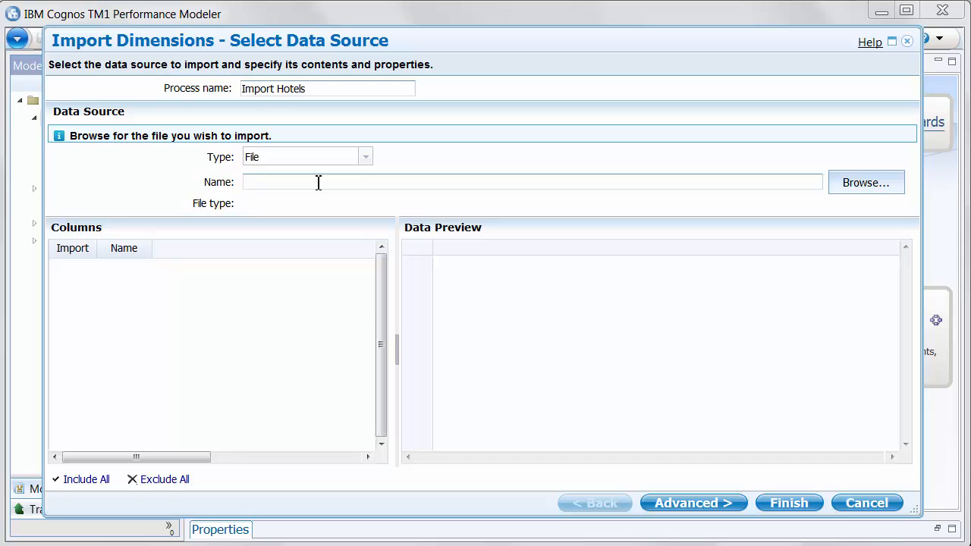
Choose Hotels.csv from the Hotels folder as the data source for the import.
click(319, 182)
click(840, 173)
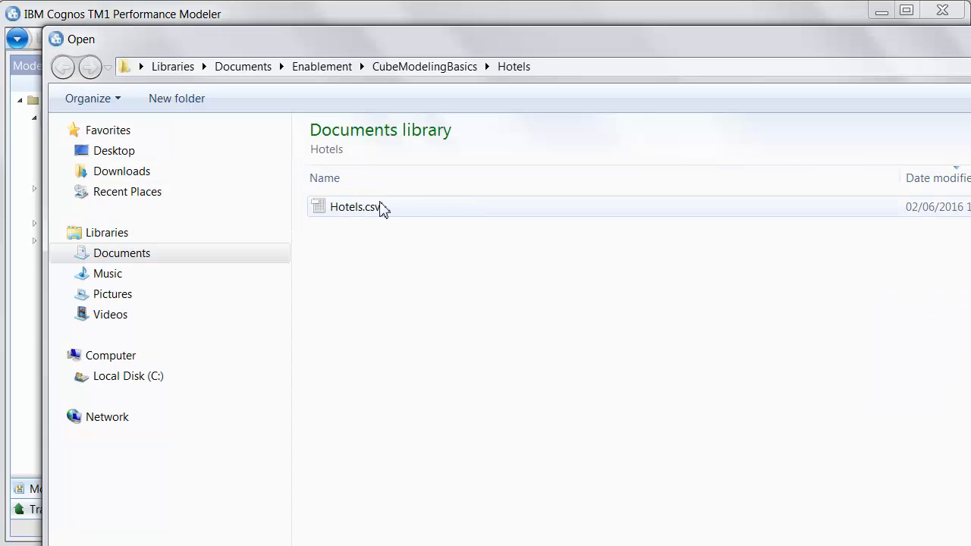
click(379, 208)
double_click(381, 208)
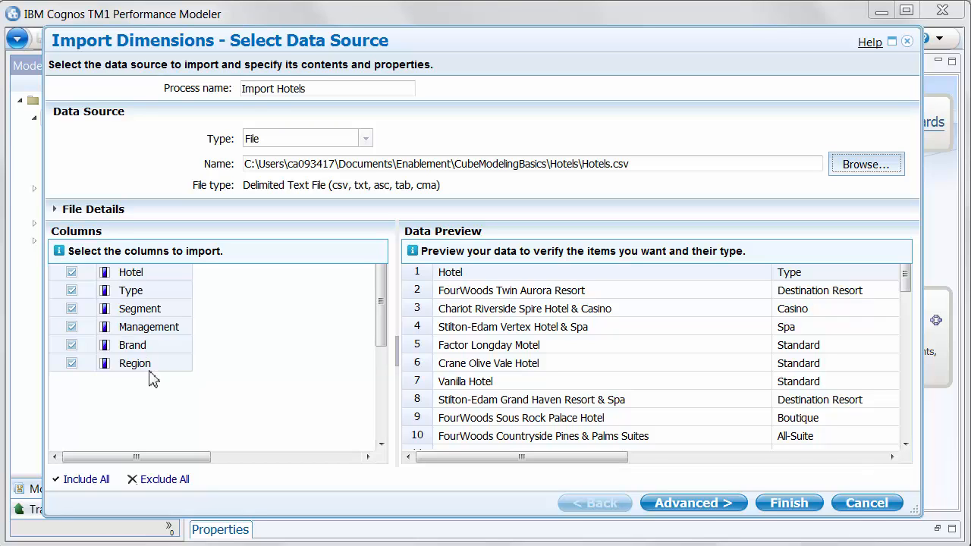
Preview the source columns, and in the advanced data mapping add Management as a parent level above Hotel in the Hotel dimension.
drag(519, 458, 465, 470)
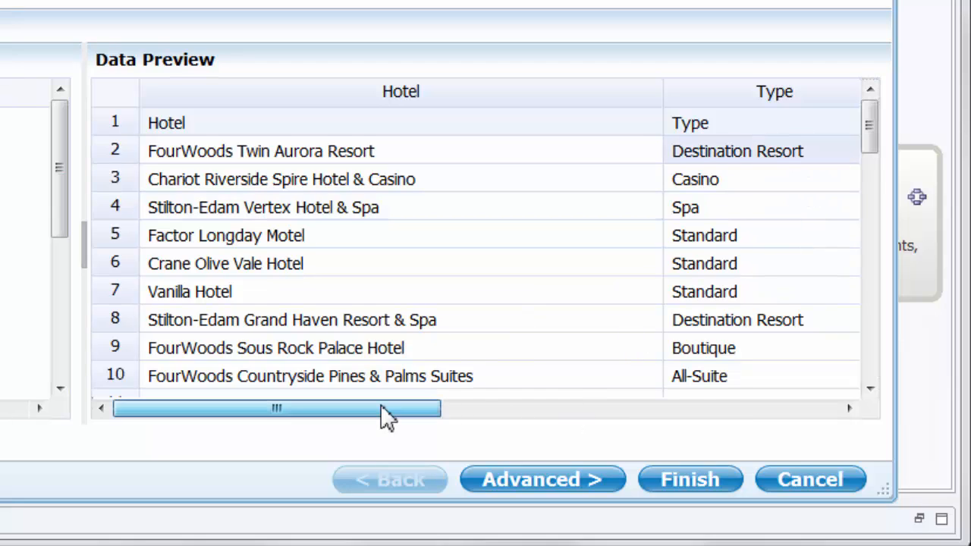
drag(383, 415, 496, 439)
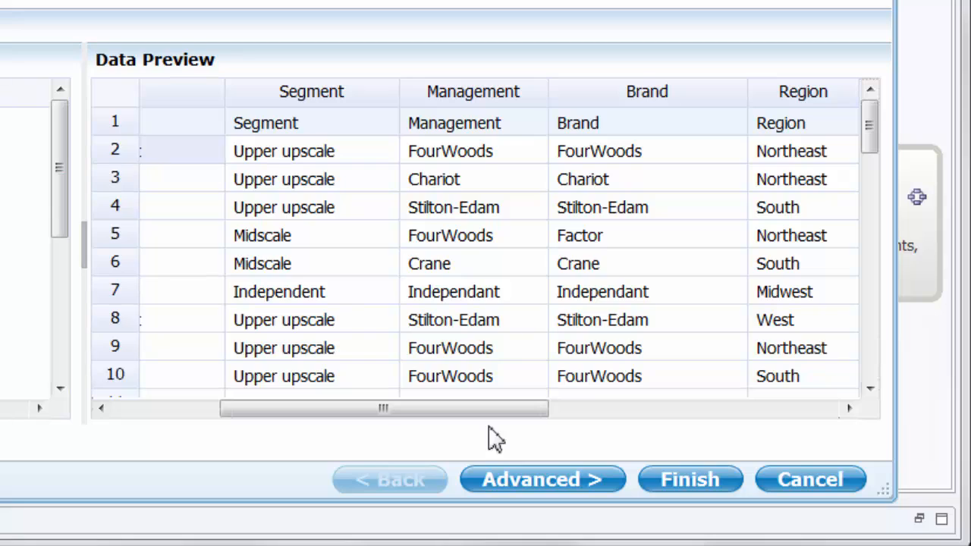
click(504, 158)
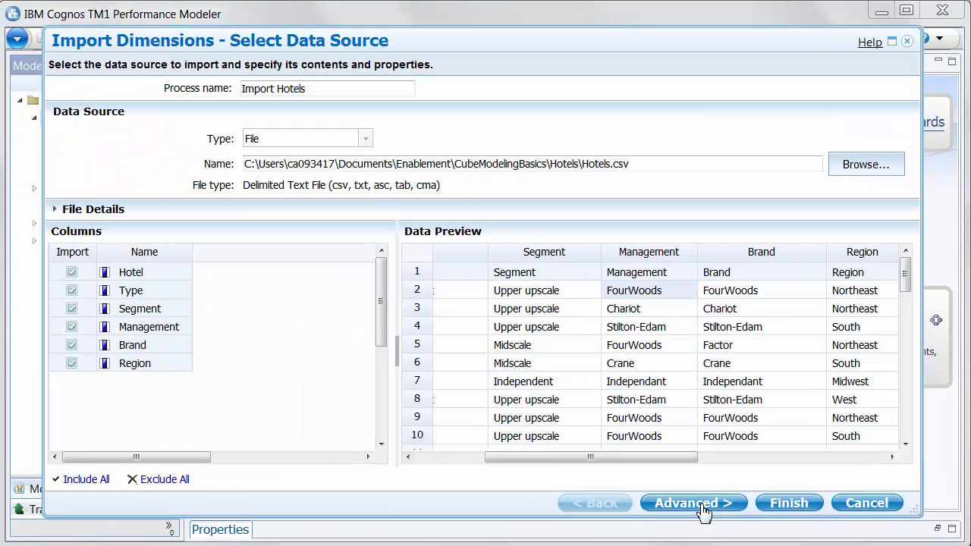
click(702, 504)
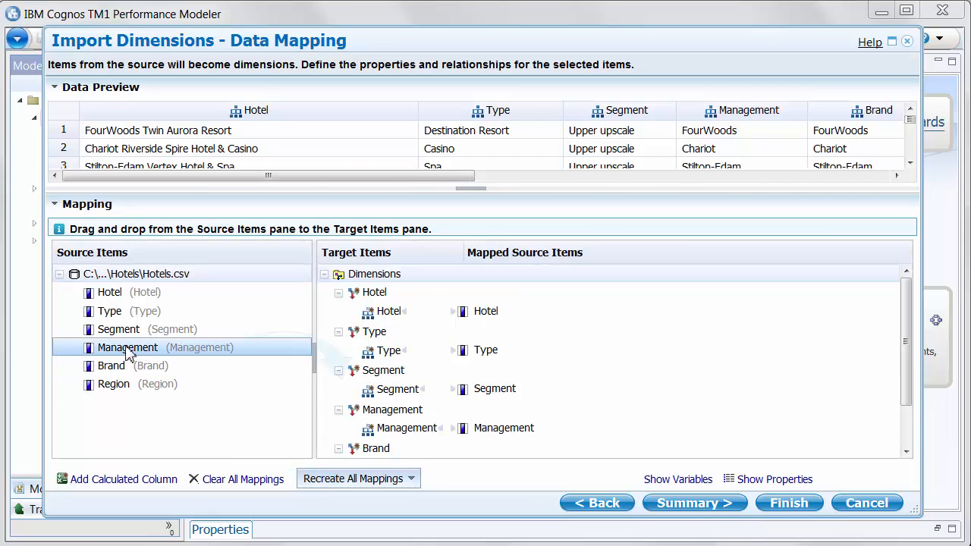
drag(128, 354, 394, 312)
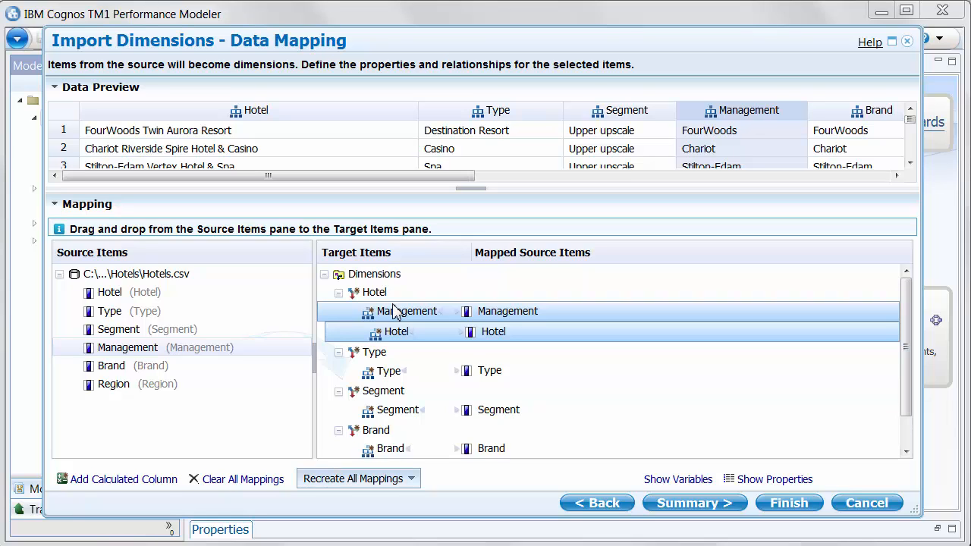
Map the Type, Segment, Brand and Region source items as attributes of the Hotel dimension.
click(149, 311)
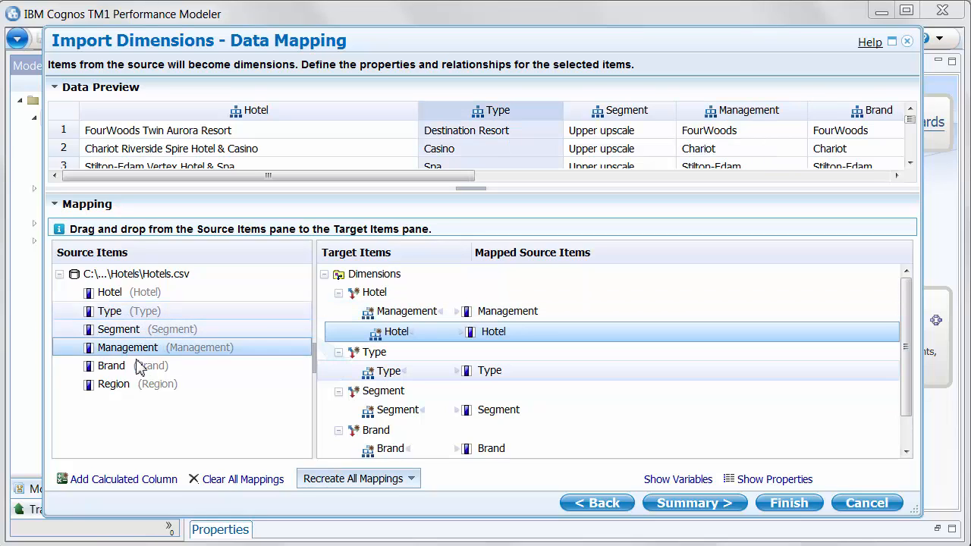
right_click(127, 393)
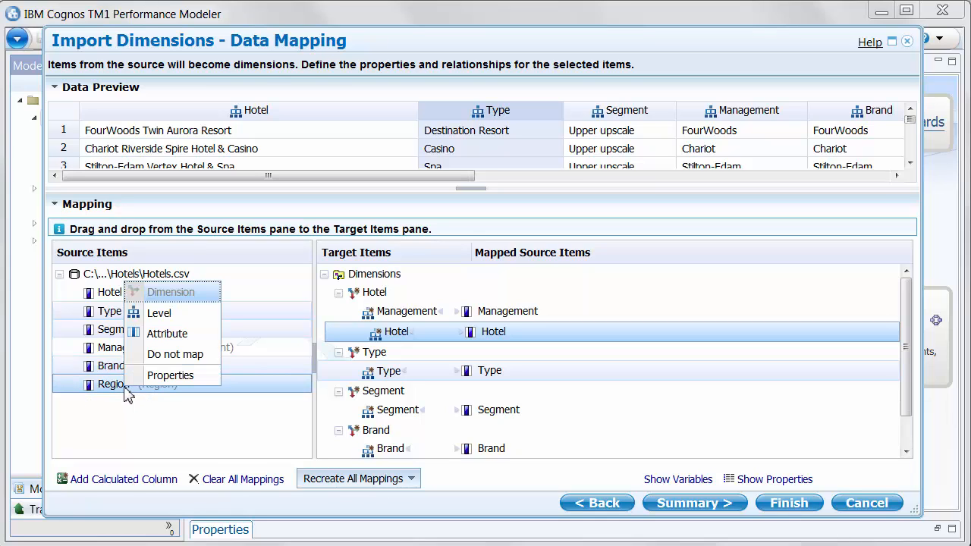
click(180, 335)
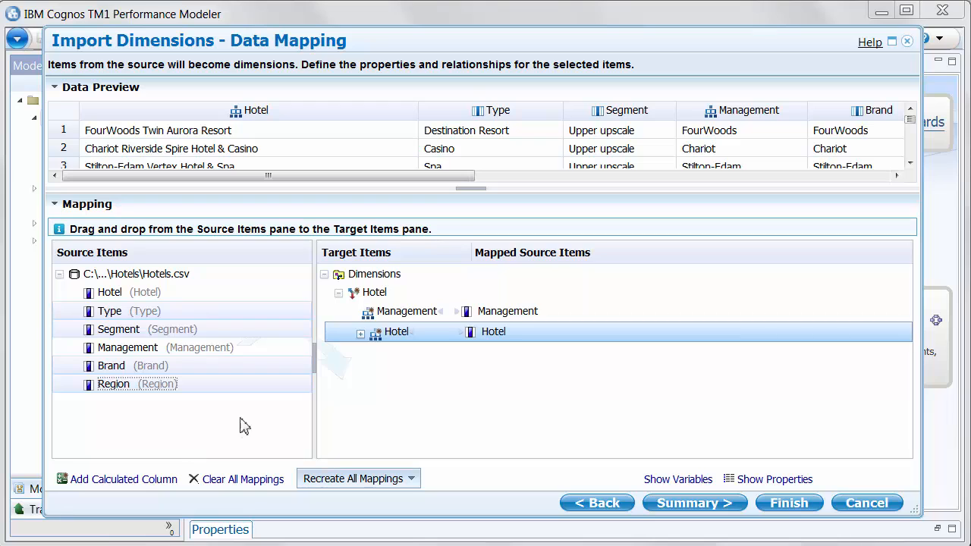
Change the attribute type of the Hotel level's attribute mapped from Type to Text in its properties.
click(360, 336)
click(360, 336)
click(438, 354)
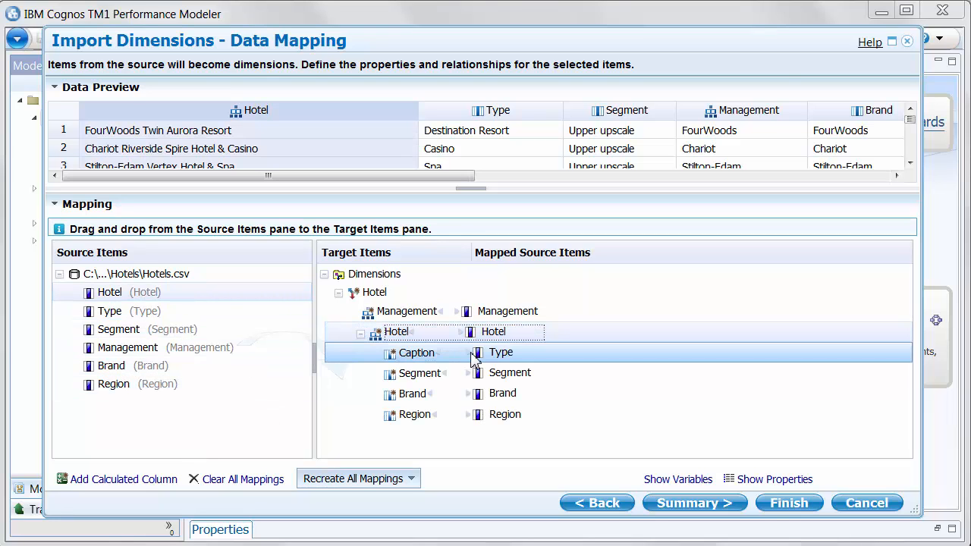
click(800, 479)
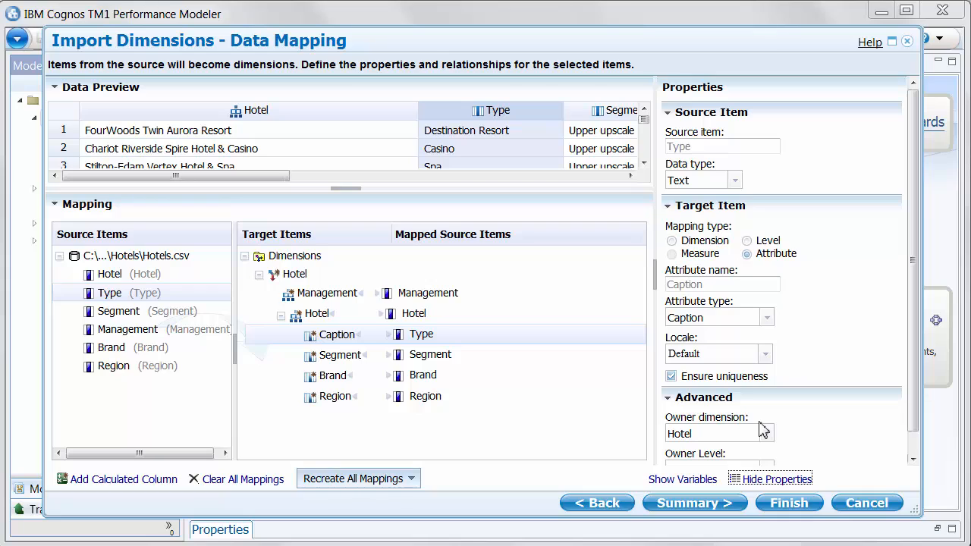
click(766, 317)
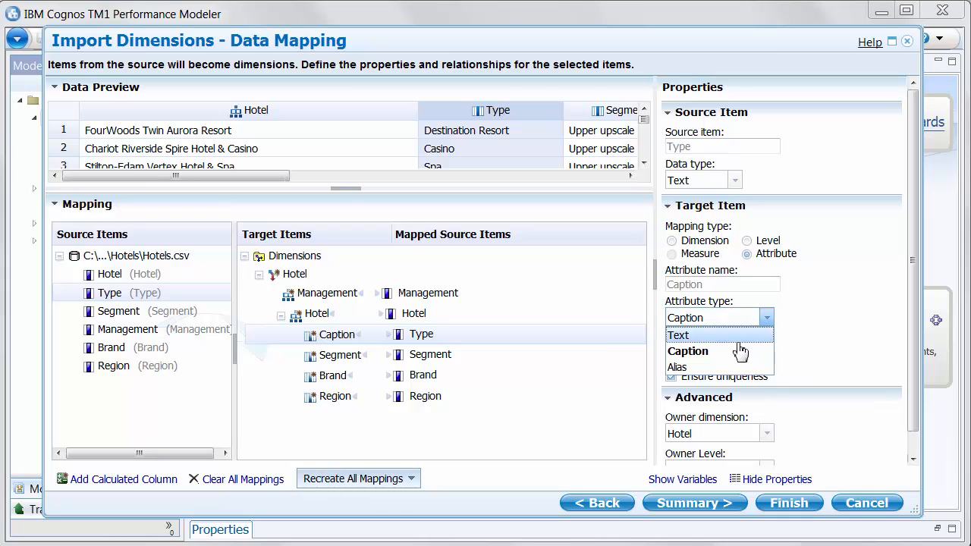
click(725, 336)
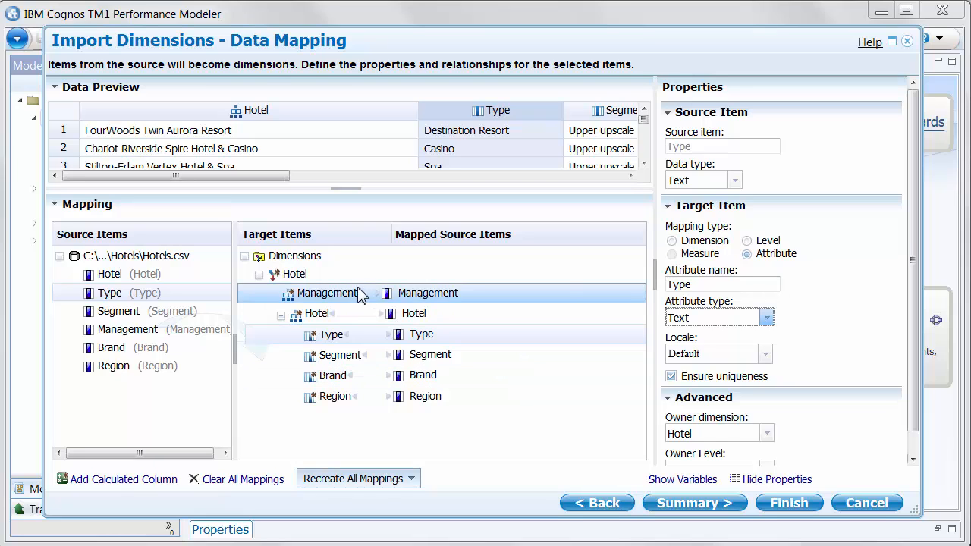
Turn off the creation of a total element for the Hotel dimension and finish the import.
click(329, 275)
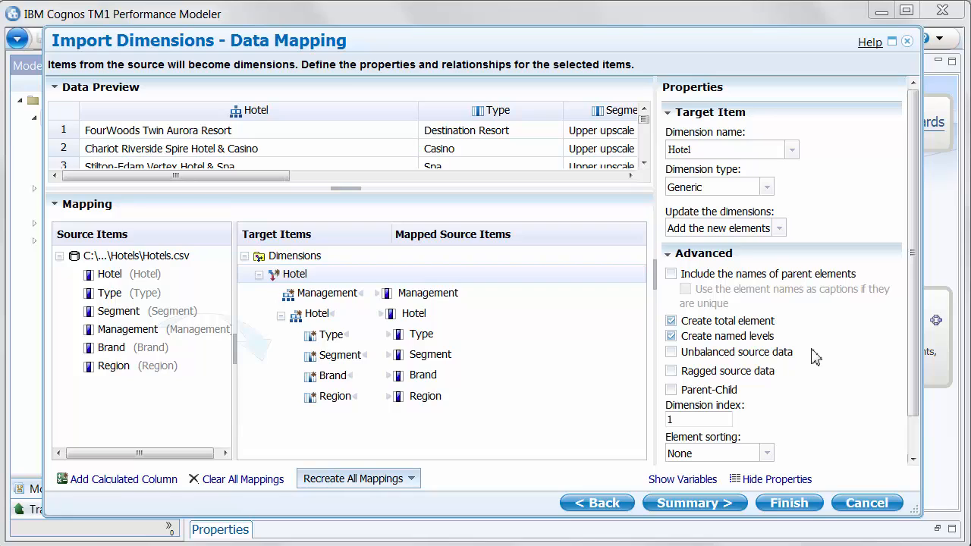
click(703, 329)
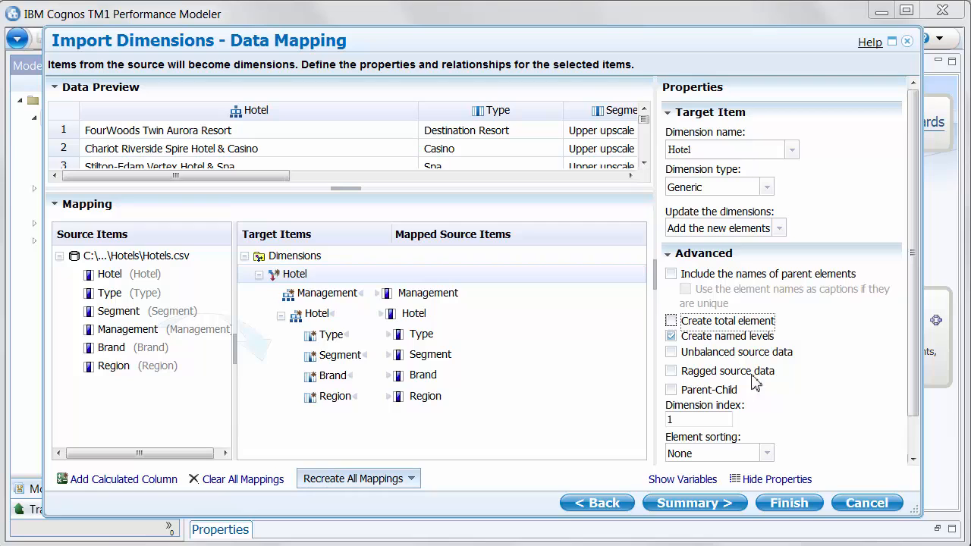
click(789, 503)
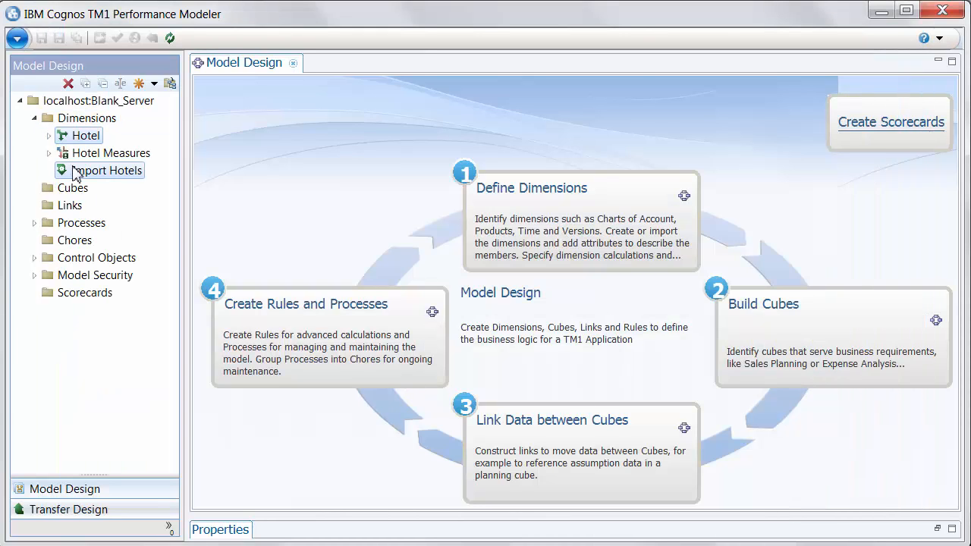
Move the Import Hotels process from the Dimensions folder into the Processes folder.
click(78, 137)
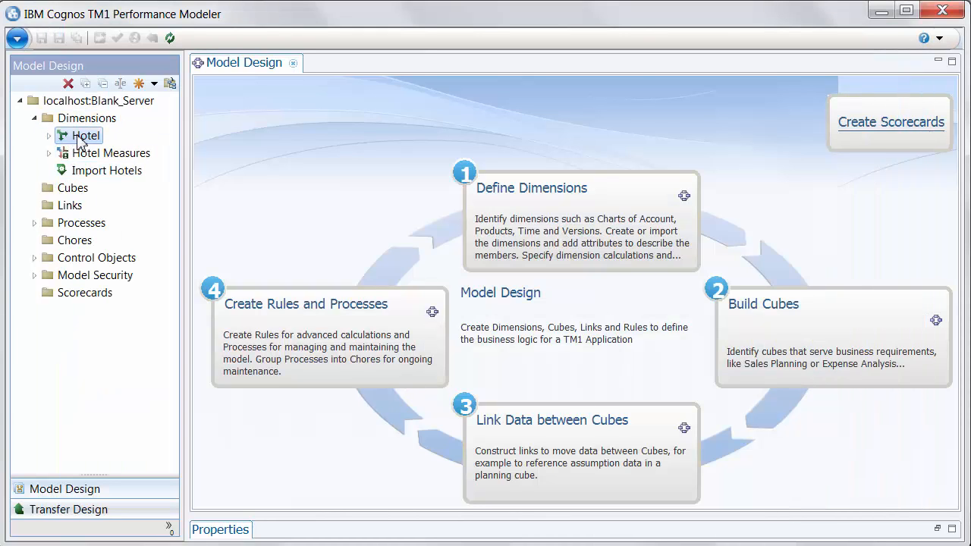
click(94, 173)
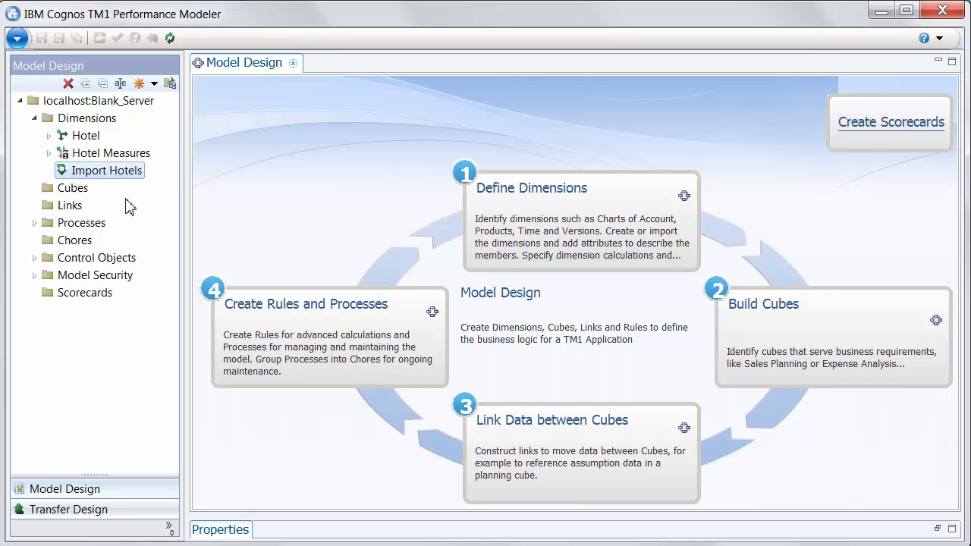
drag(103, 174, 76, 225)
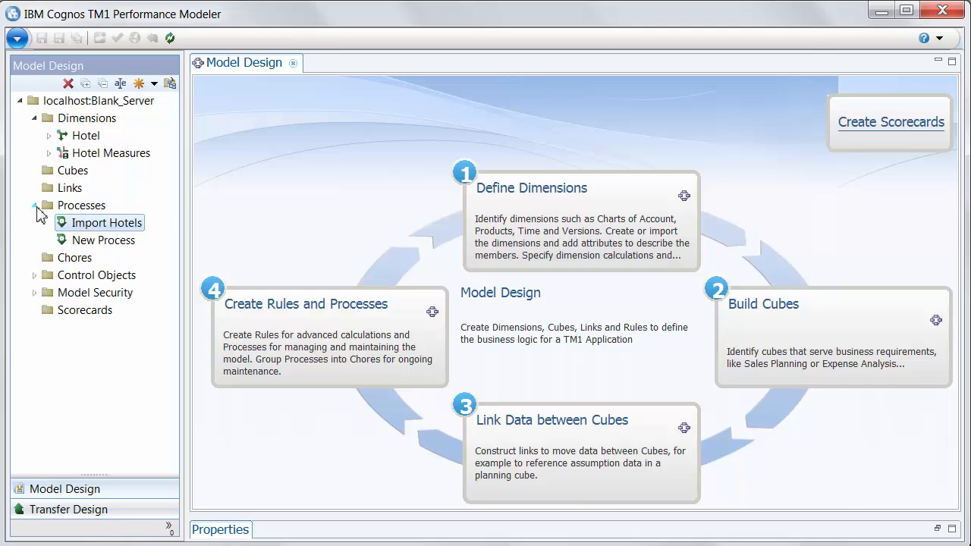
click(34, 205)
Open the Hotel Measures and Hotel dimensions and look through the top-level management members of Hotel.
double_click(111, 153)
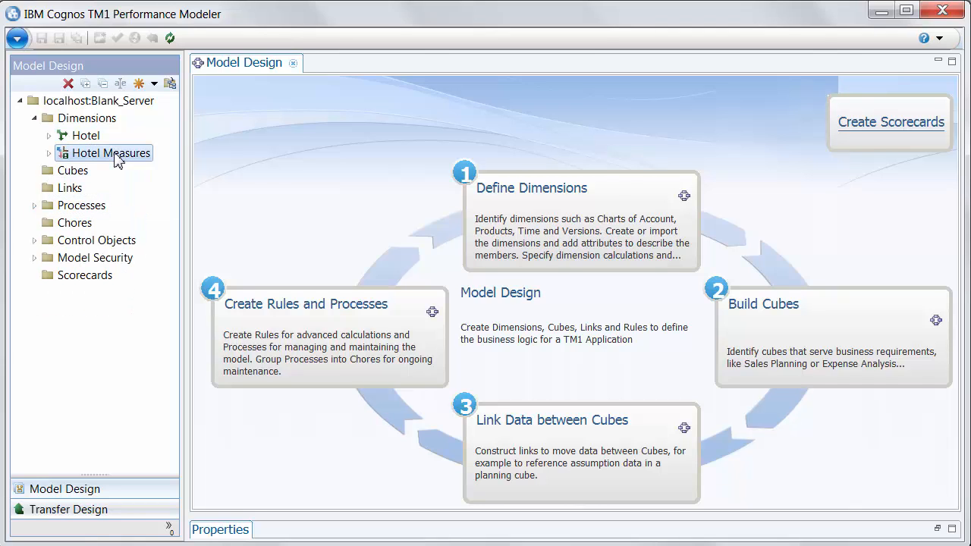
double_click(97, 139)
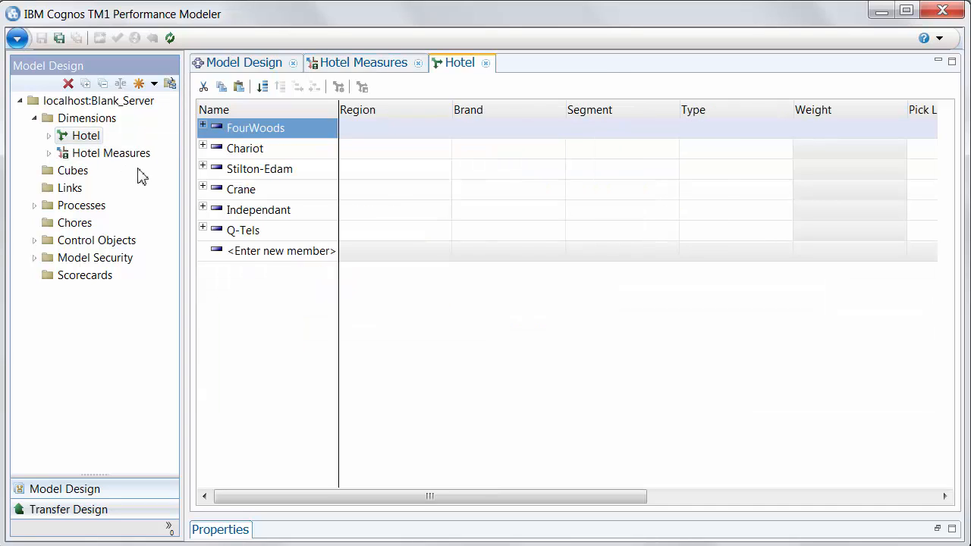
click(300, 152)
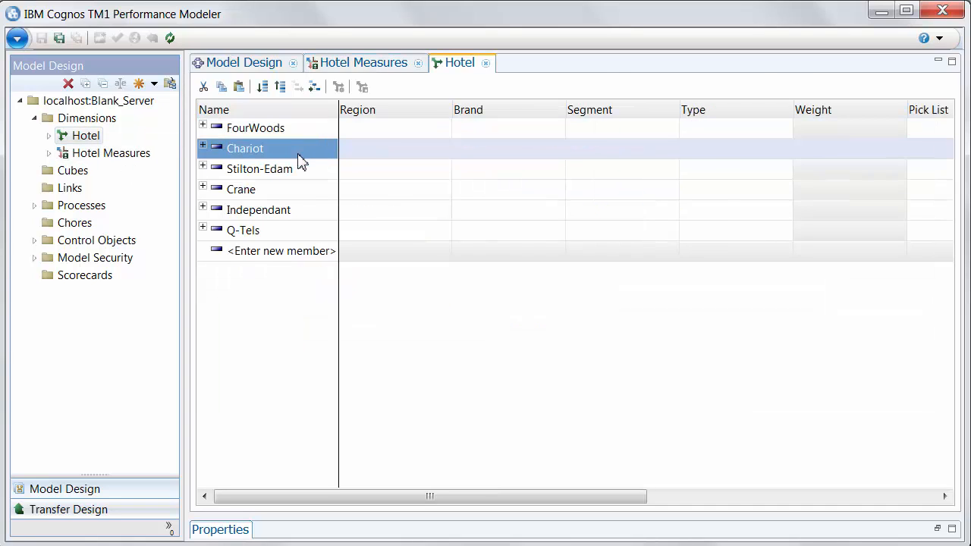
key(Down)
key(Down)
key(Down)
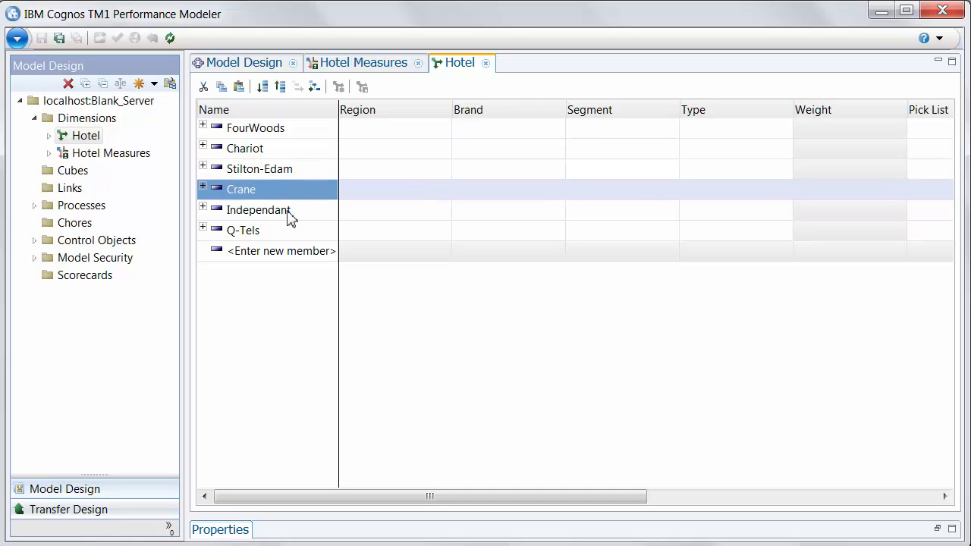
click(256, 131)
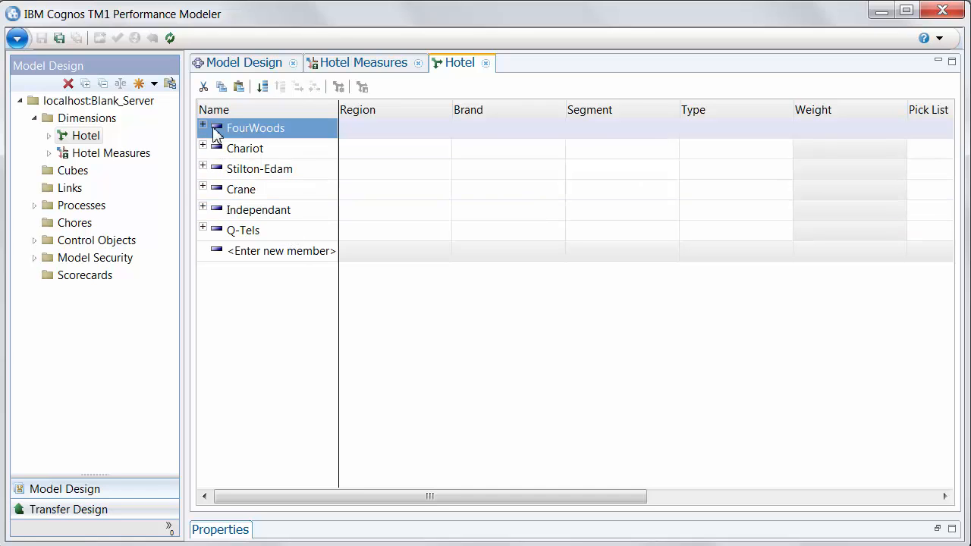
Expand FourWoods in the Hotel dimension and examine its hotels across the attribute, weight, format and expression columns.
click(202, 127)
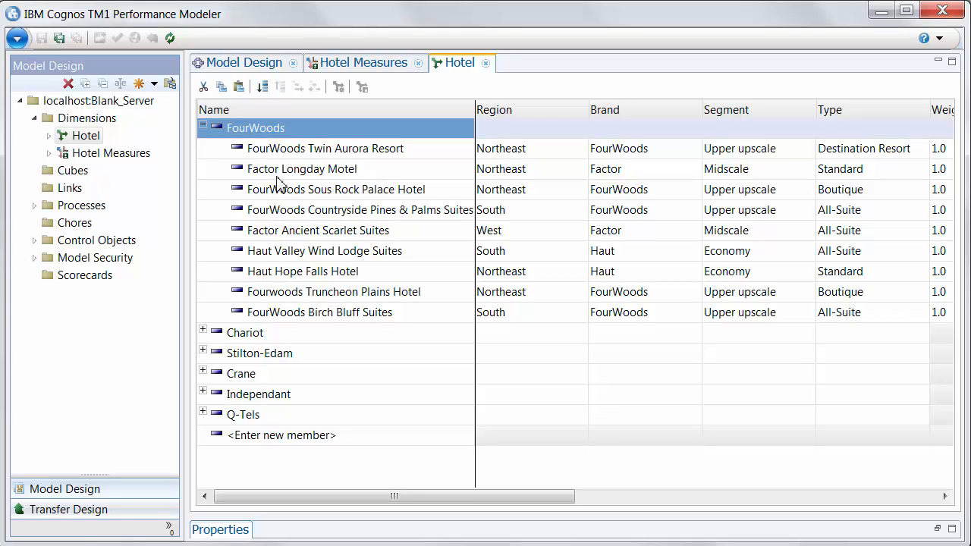
key(Down)
key(Down)
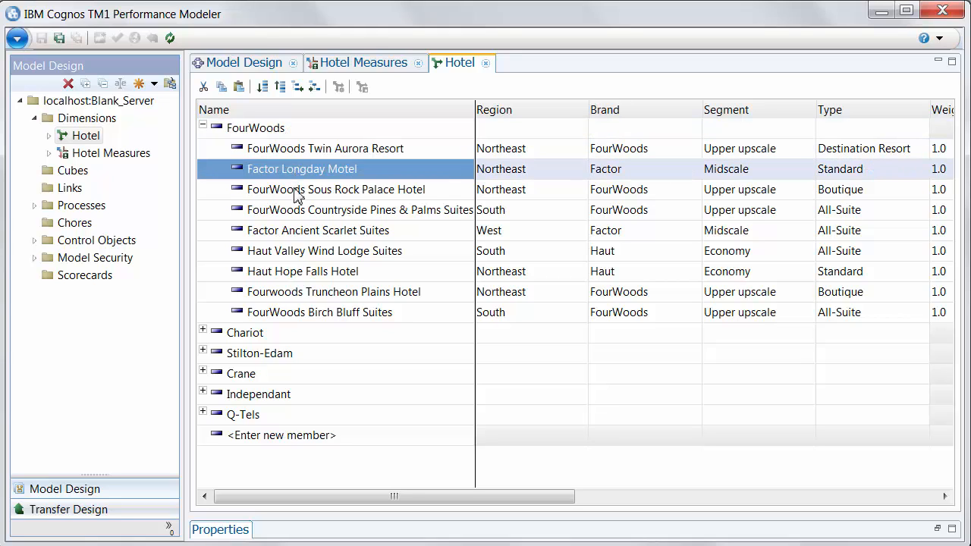
key(Down)
key(Down)
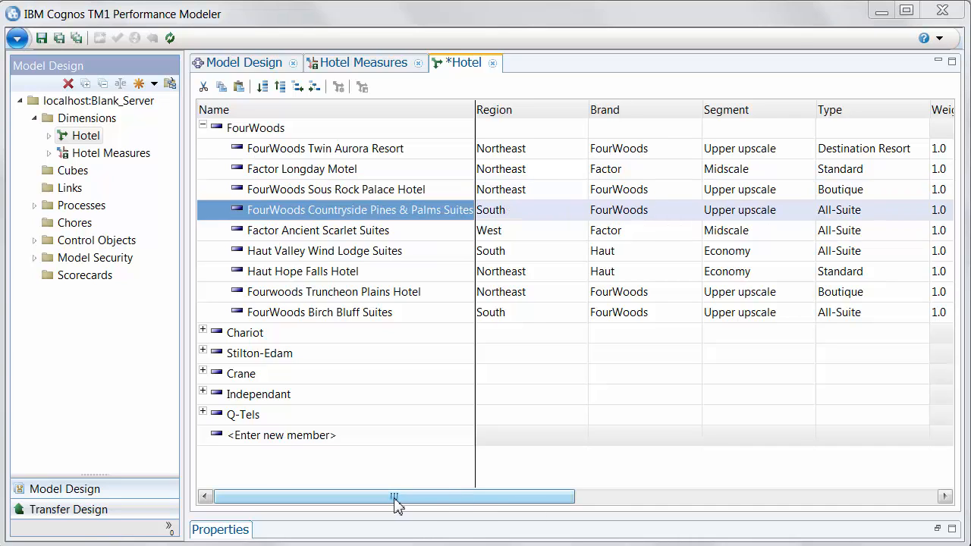
drag(395, 503, 364, 513)
click(303, 148)
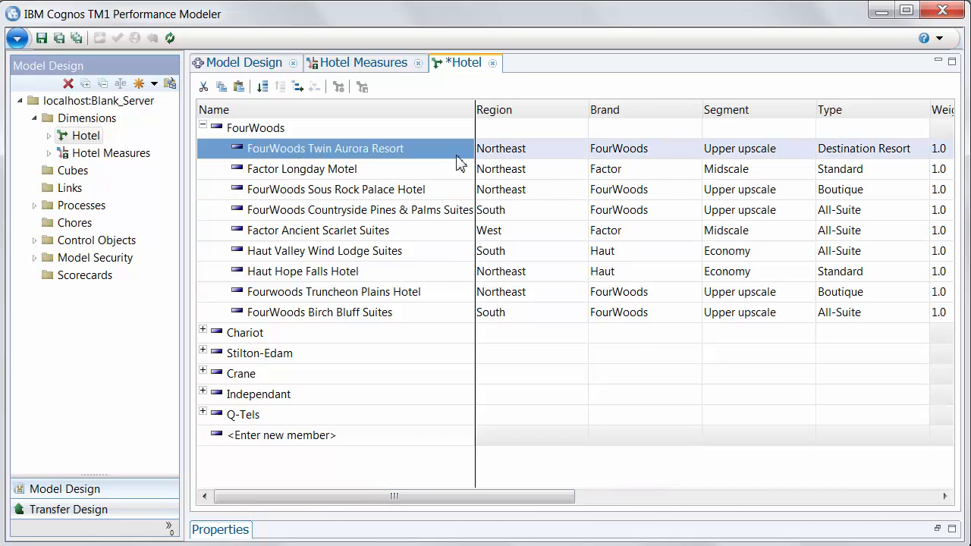
drag(462, 505, 529, 505)
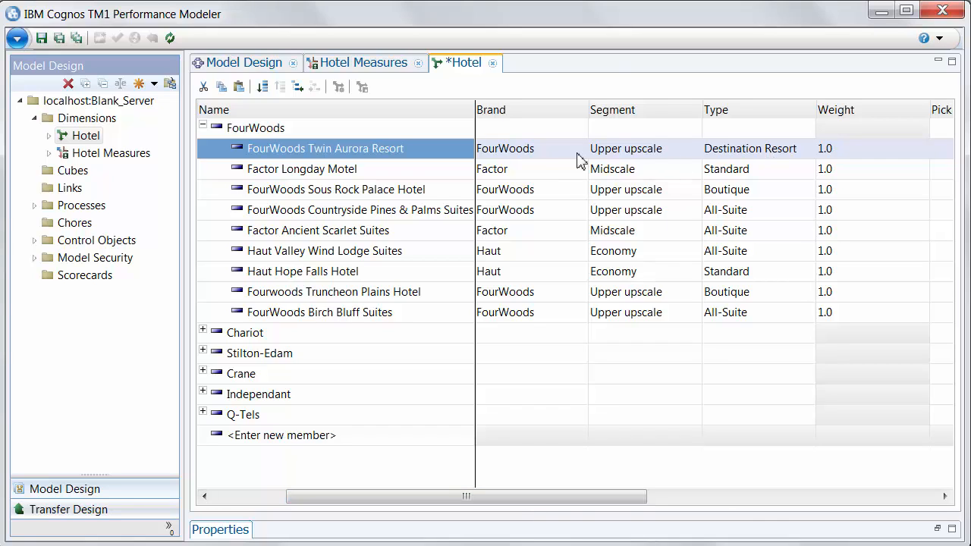
drag(554, 496, 625, 504)
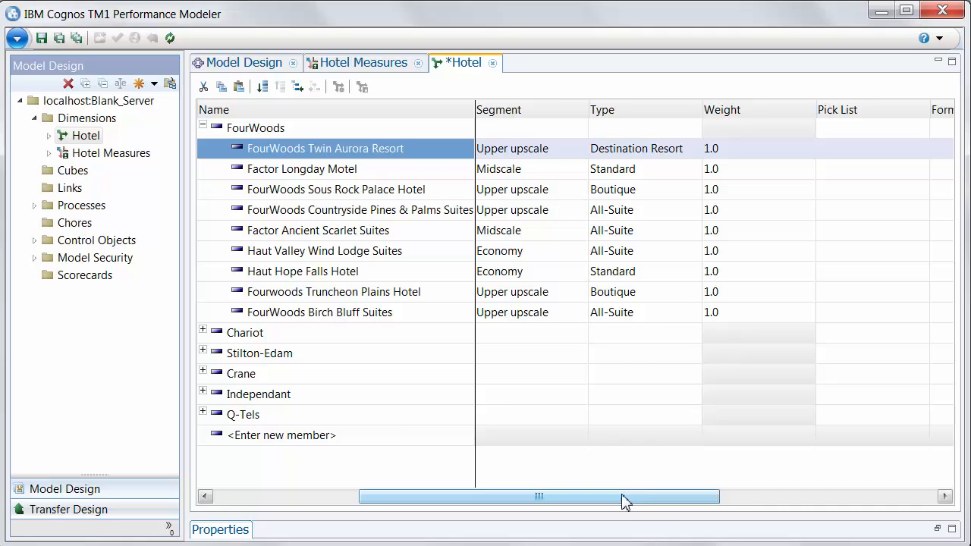
drag(621, 502, 902, 503)
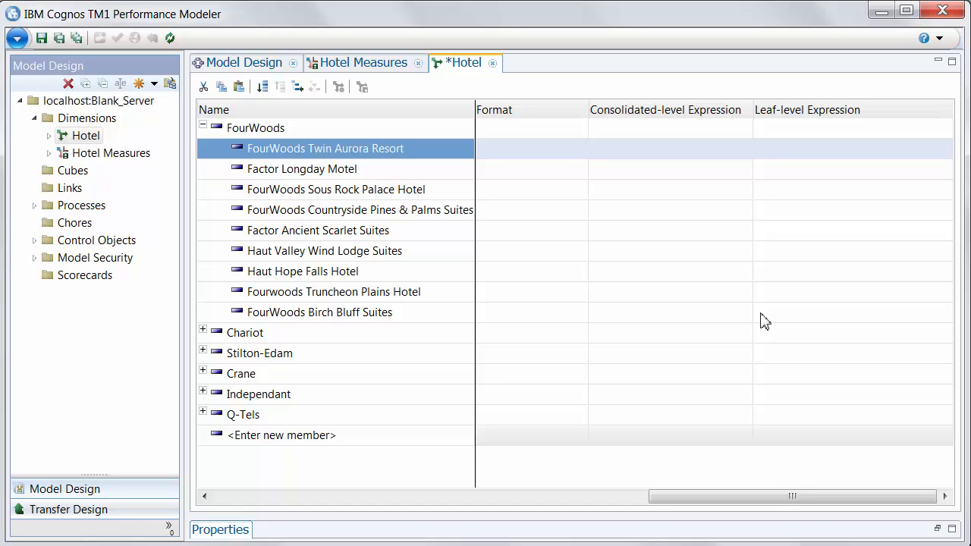
Change the dimension type of the Hotel dimension to Hierarchy.
right_click(89, 136)
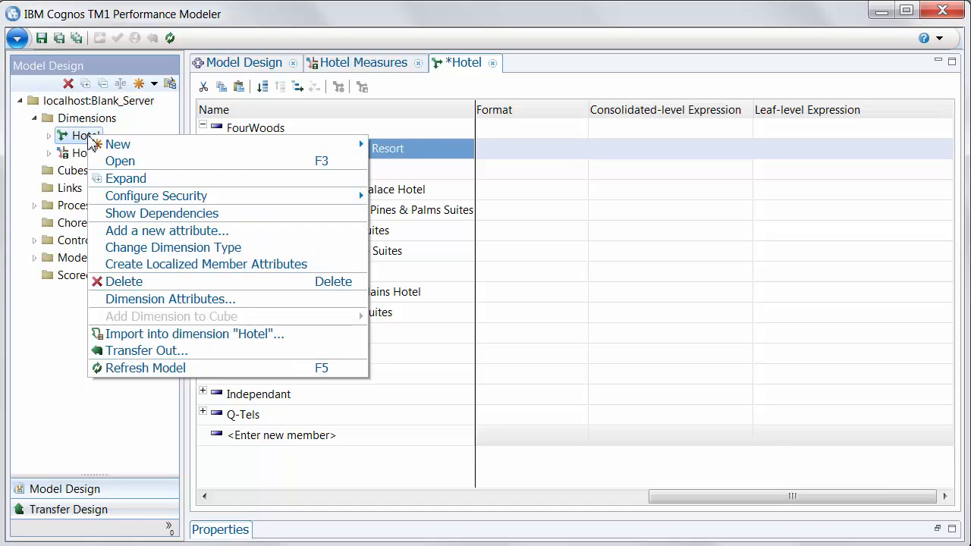
click(172, 248)
click(574, 279)
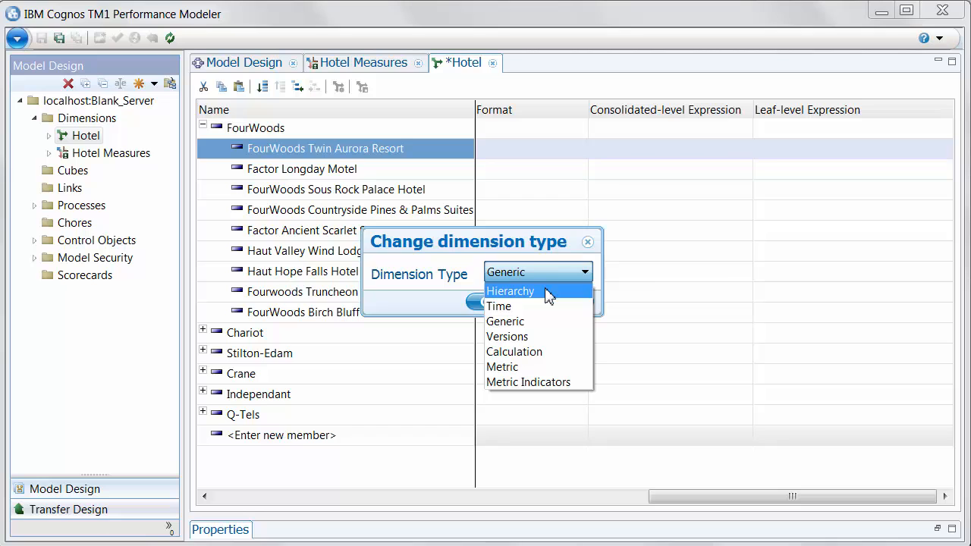
click(548, 294)
click(490, 302)
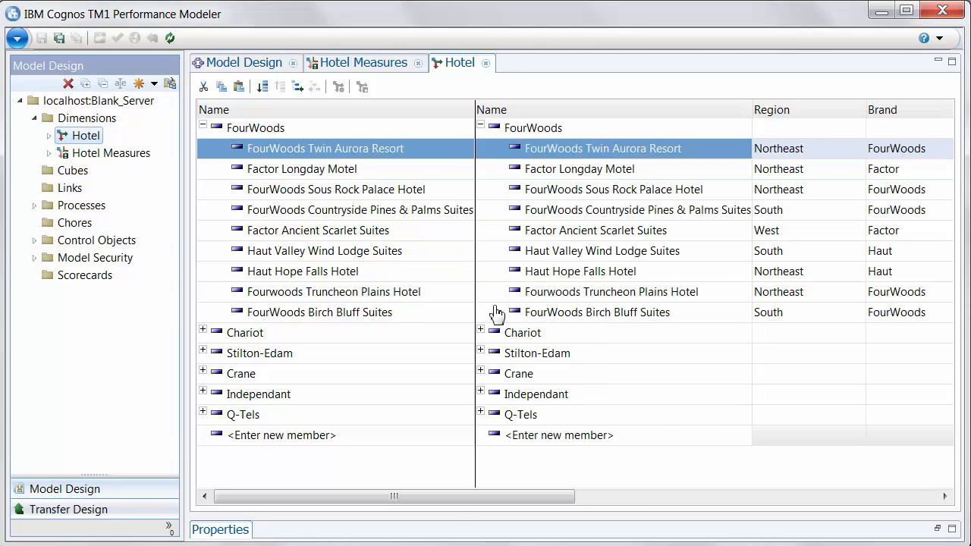
Check the remaining columns of the Hotel dimension and close the Hotel and Hotel Measures editors.
drag(445, 503, 641, 501)
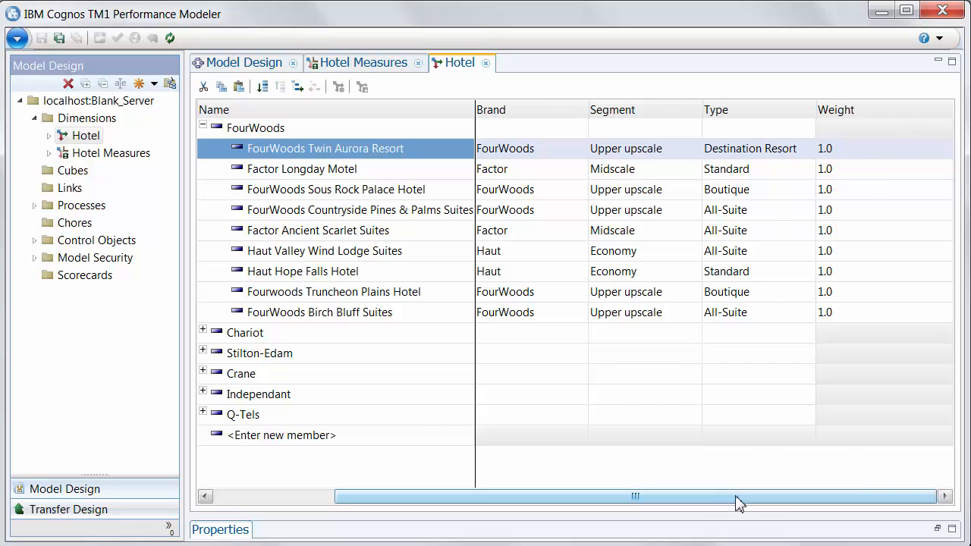
drag(747, 499, 533, 504)
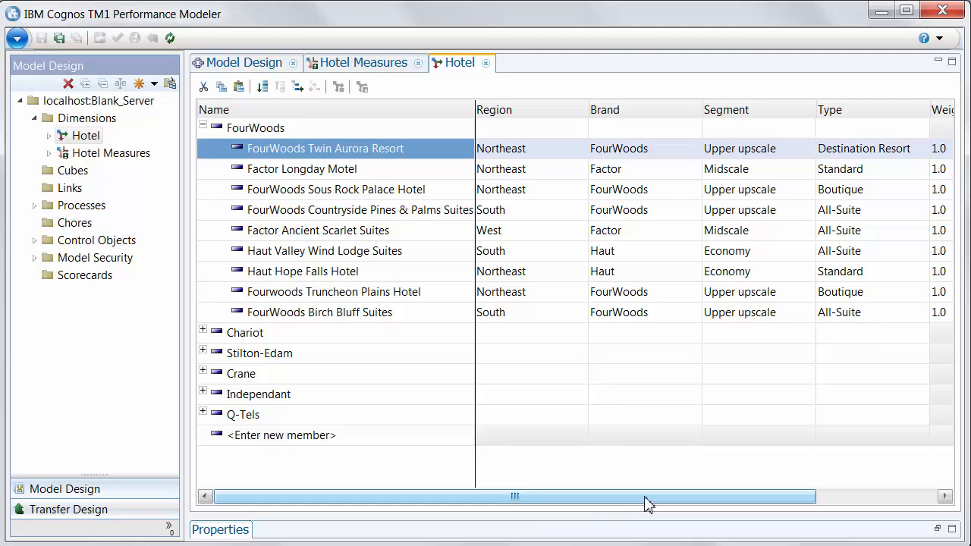
click(486, 63)
click(418, 63)
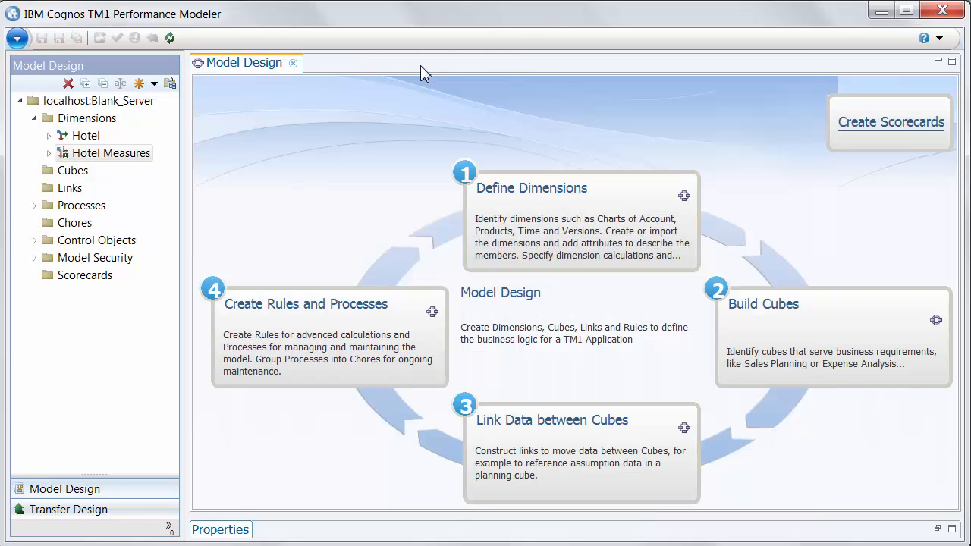
Create a new cube named Hotel Performance in the Cubes folder.
right_click(79, 173)
mouse_move(143, 187)
click(297, 234)
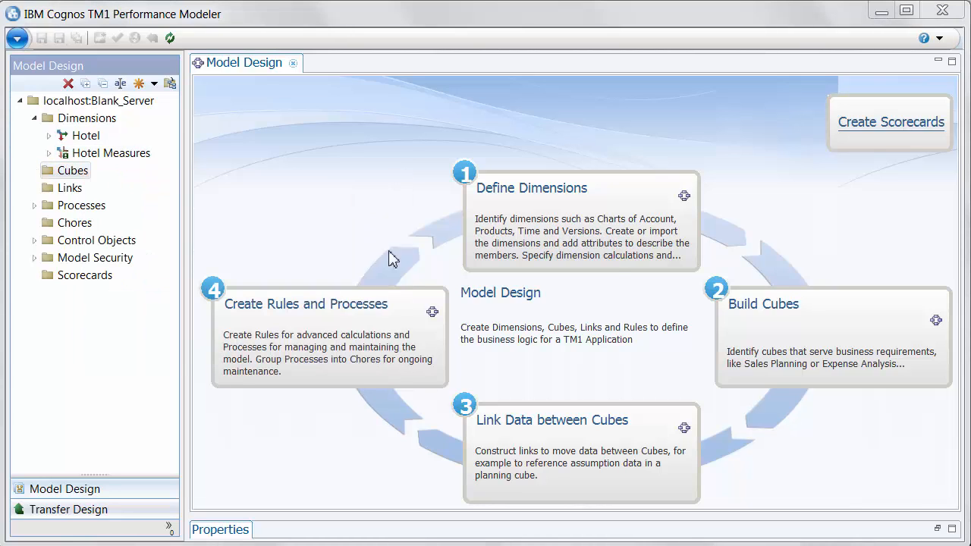
text(Ho)
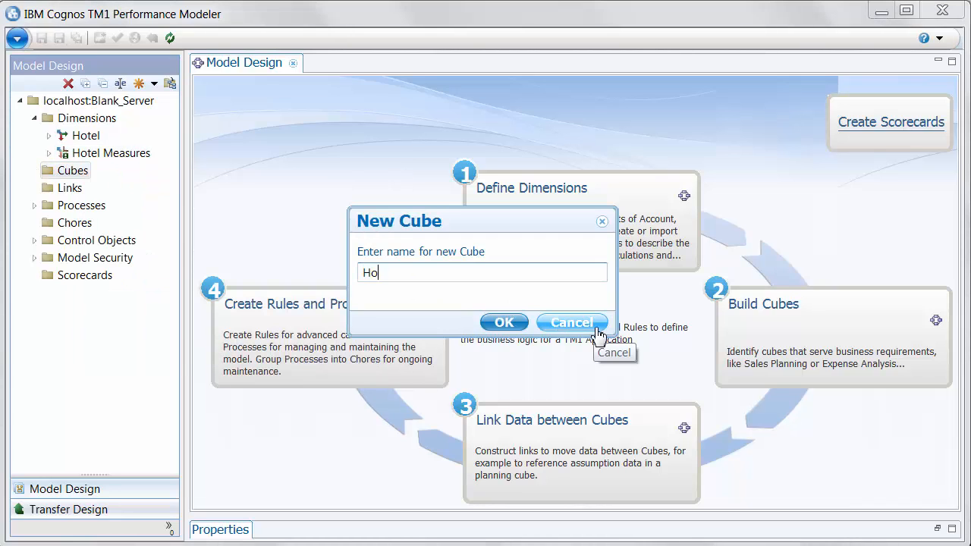
text(tel Performance)
key(Return)
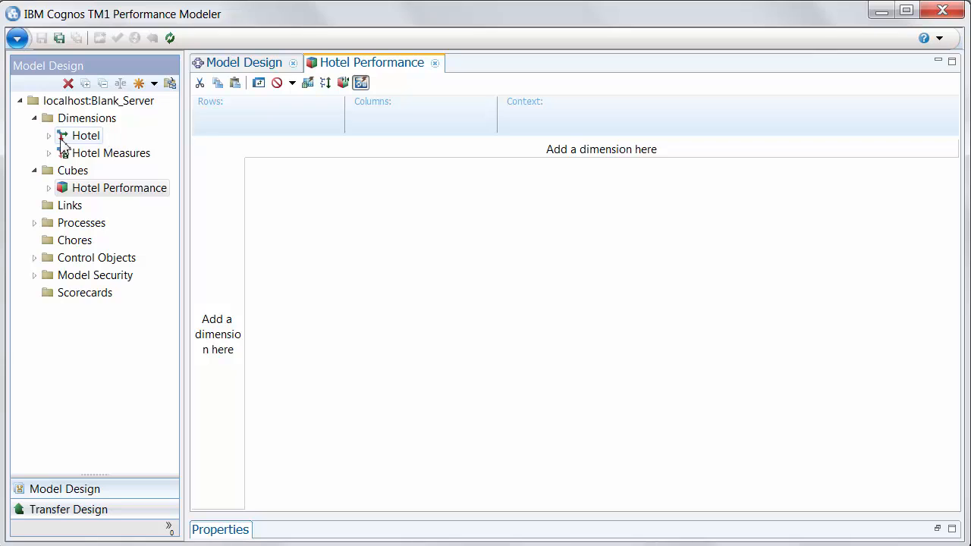
Add the Hotel dimension to the rows and Hotel Measures to the columns of the Hotel Performance cube.
drag(62, 141, 224, 261)
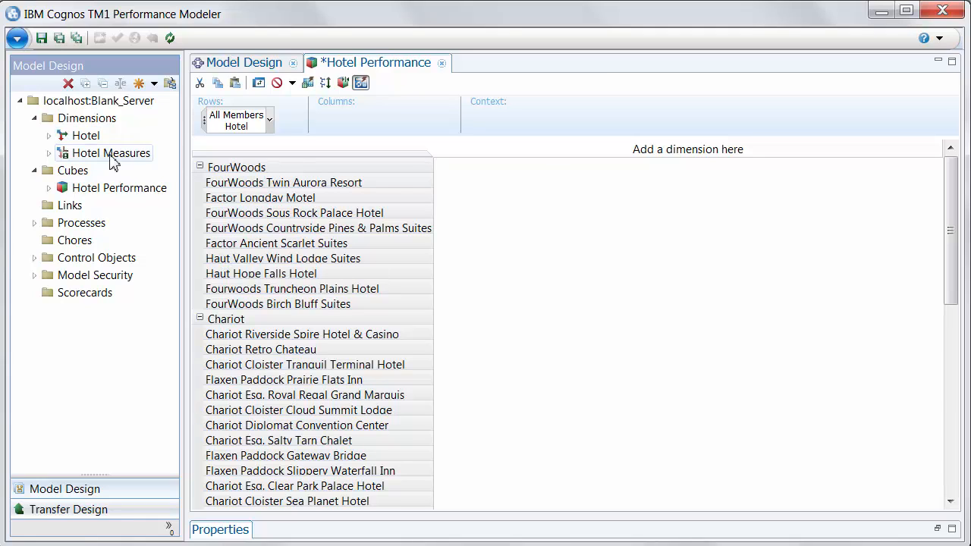
drag(83, 155, 523, 155)
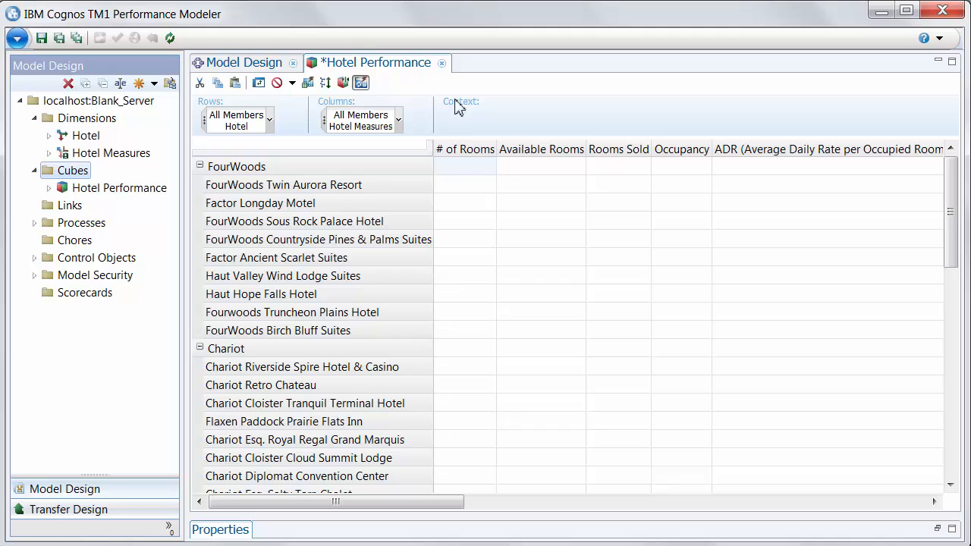
Enter 200 rooms for FourWoods Twin Aurora Resort and 65 rooms for Factor Longday Motel in the Hotel Performance cube.
click(467, 187)
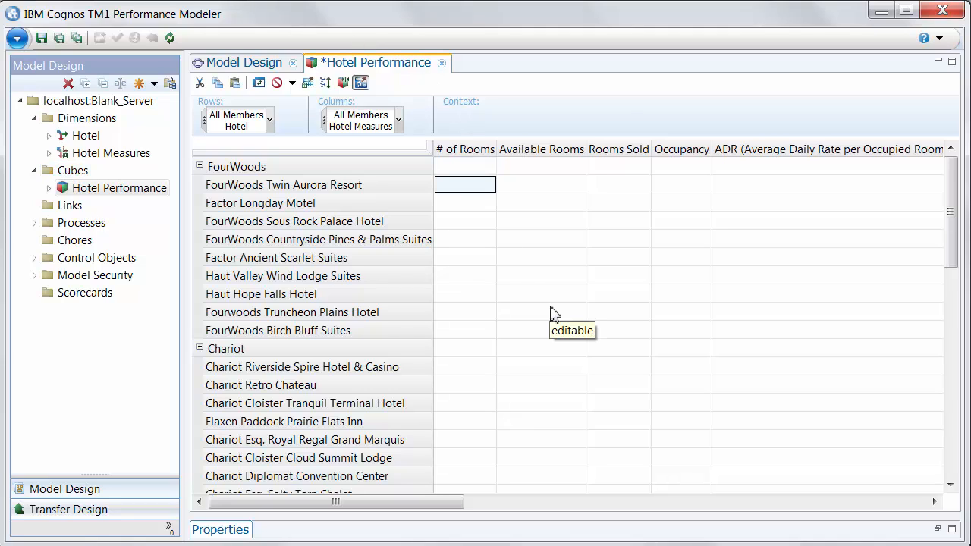
text(200)
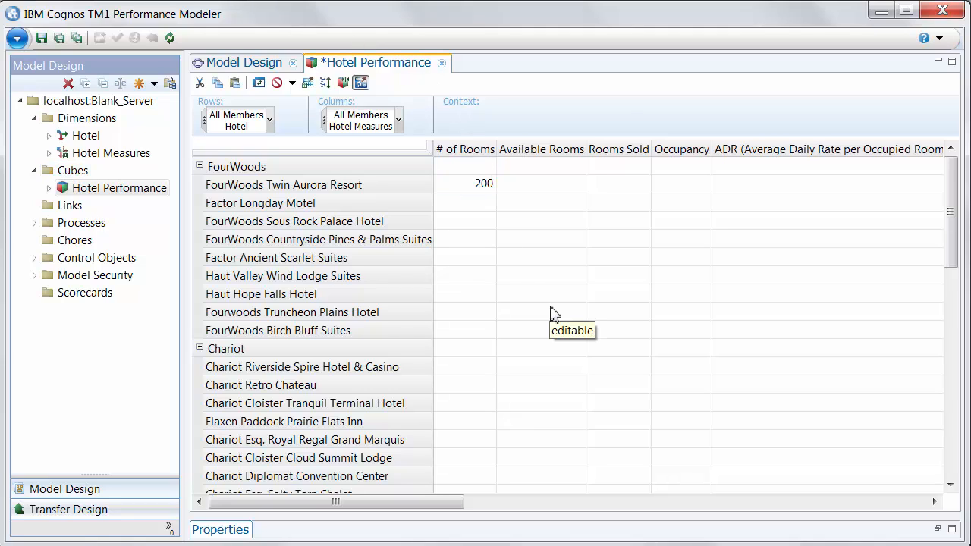
key(Return)
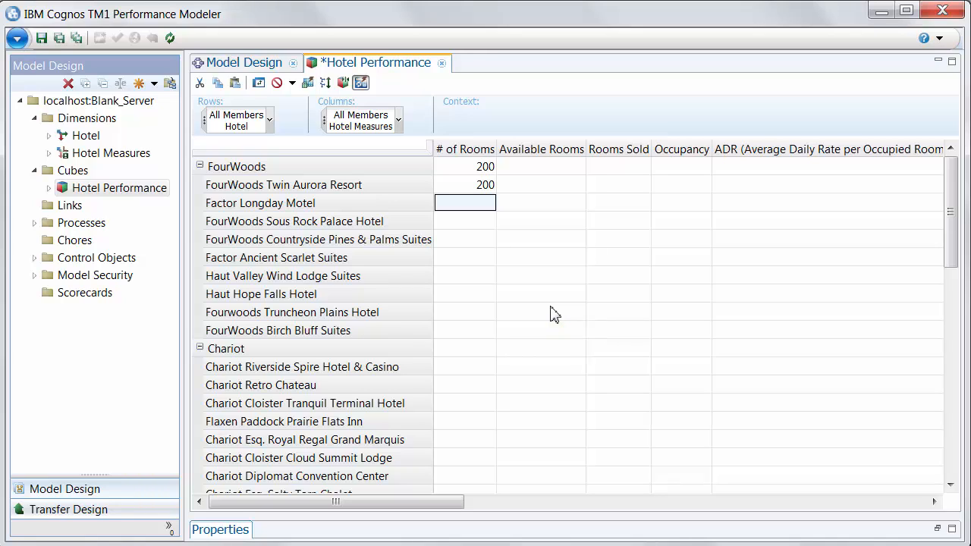
text(65)
key(Return)
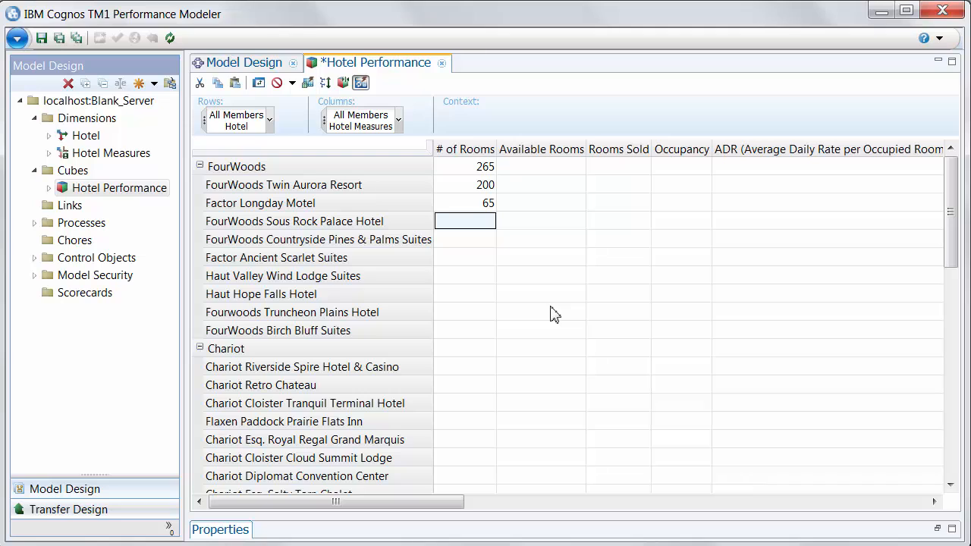
Create a new dimension named Weekly Performance with the dimension type Time.
click(87, 119)
right_click(86, 122)
mouse_move(114, 130)
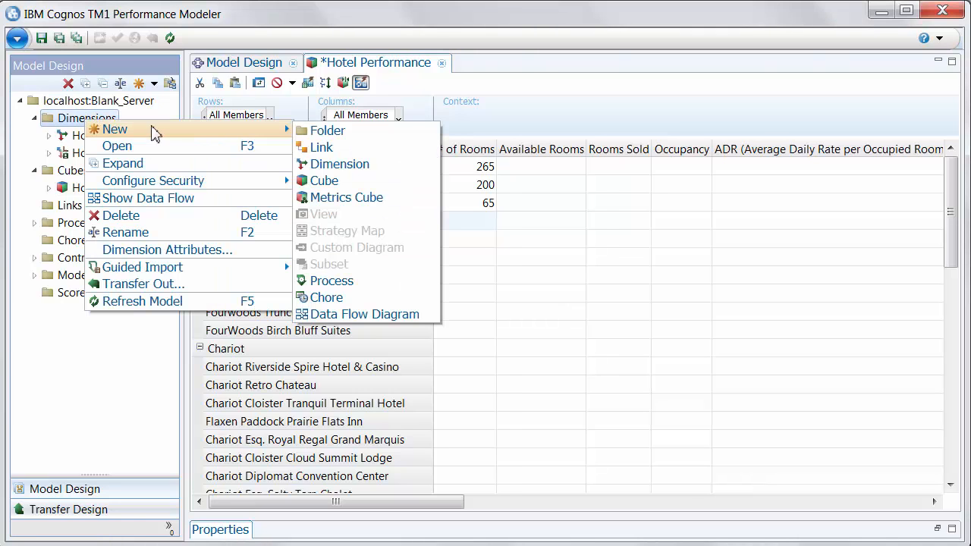
click(351, 164)
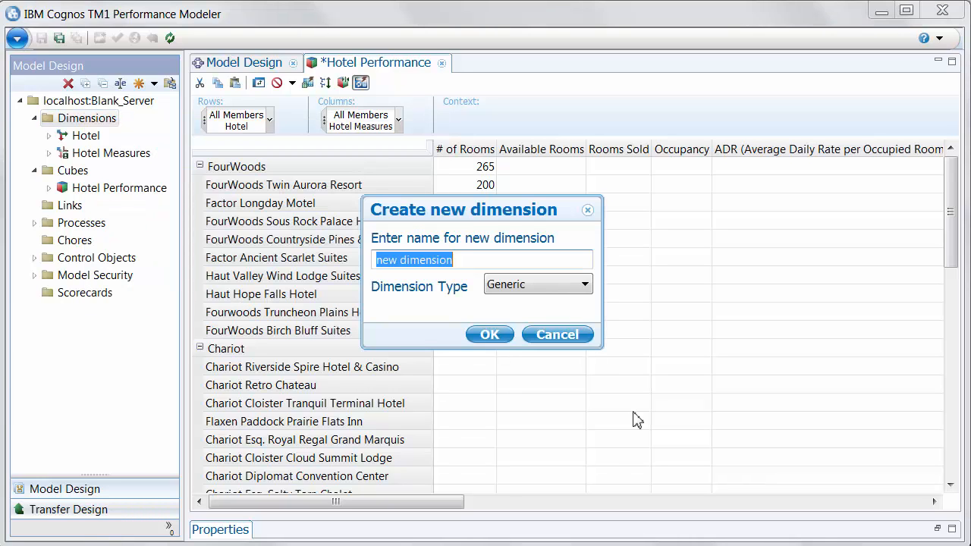
text(Weekly )
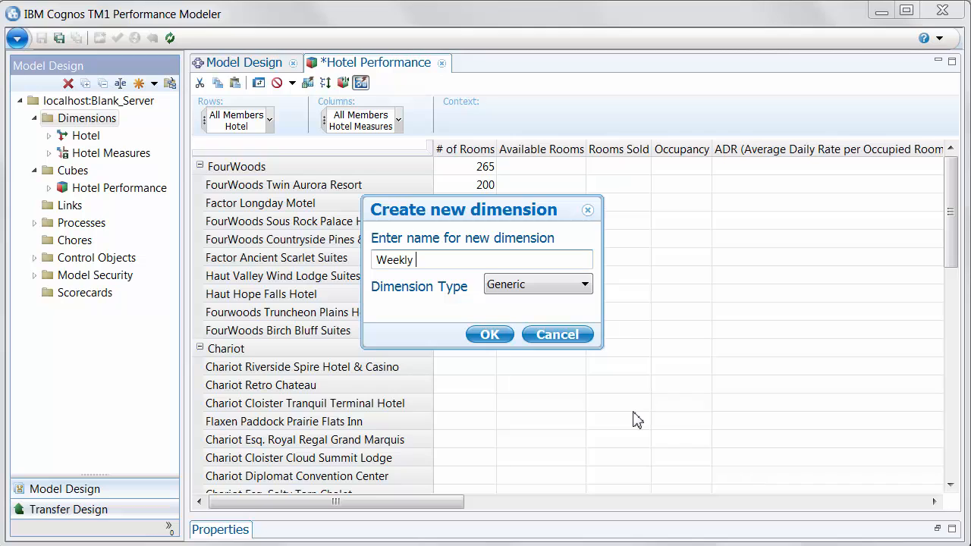
text(Performance)
click(559, 284)
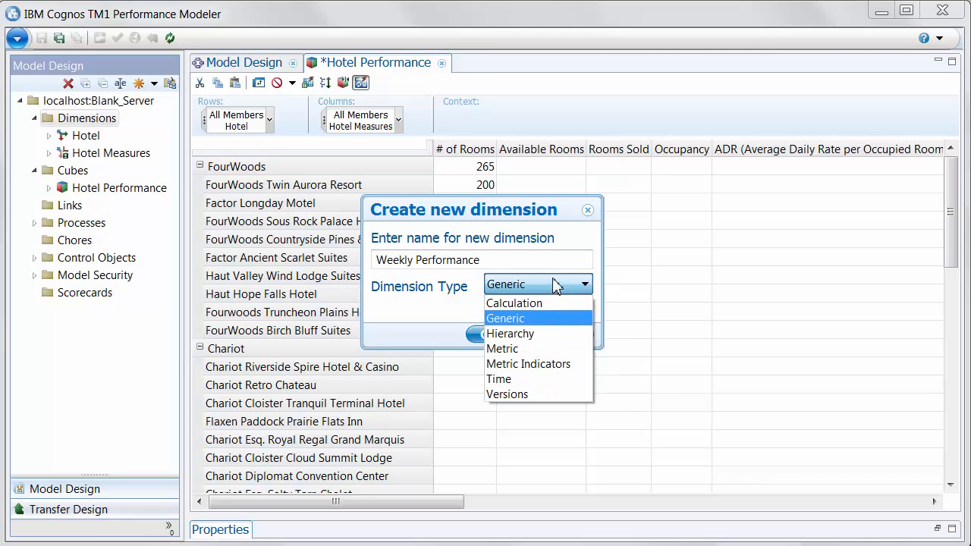
click(510, 380)
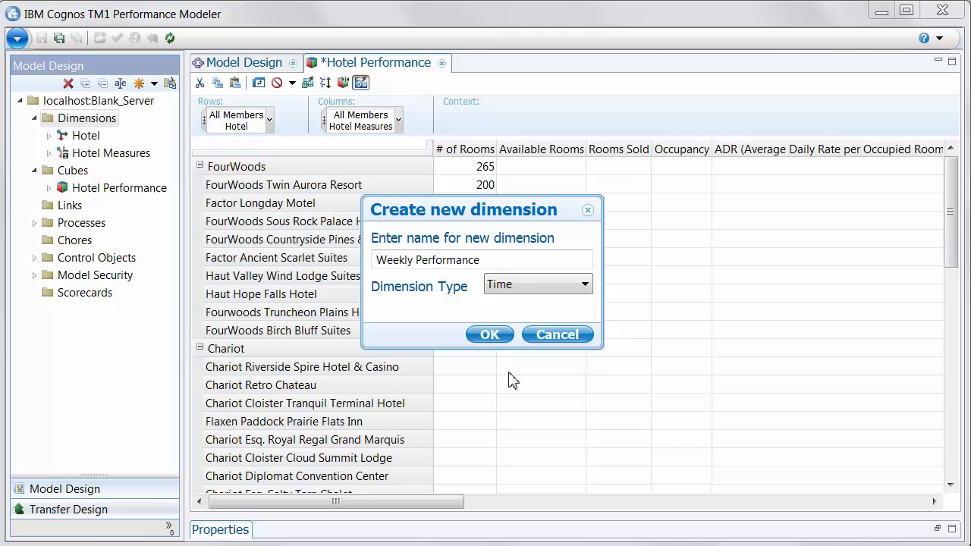
click(490, 335)
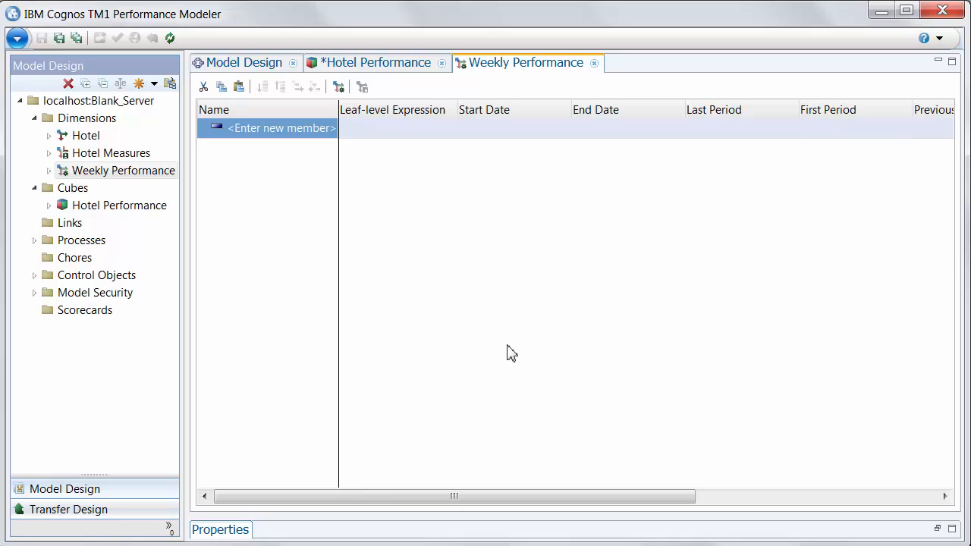
Start generating the time dimension's members with the period levels Year, Quarter, Month and Week, leaving out Day.
click(339, 87)
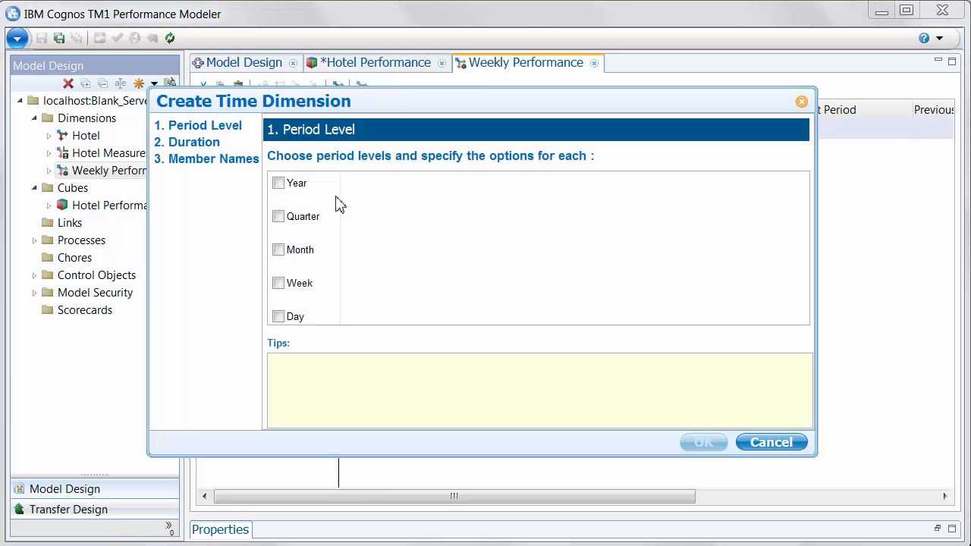
mouse_move(287, 196)
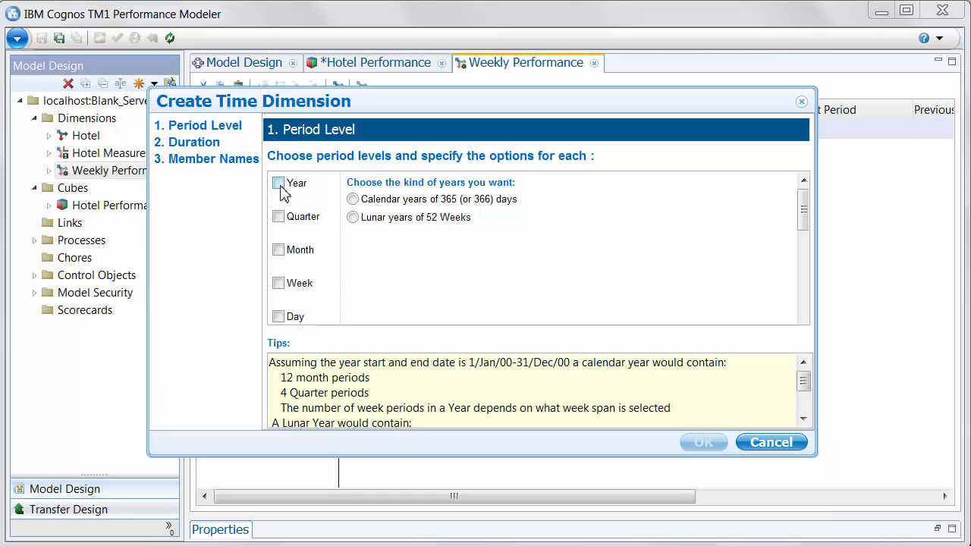
click(278, 183)
mouse_move(285, 286)
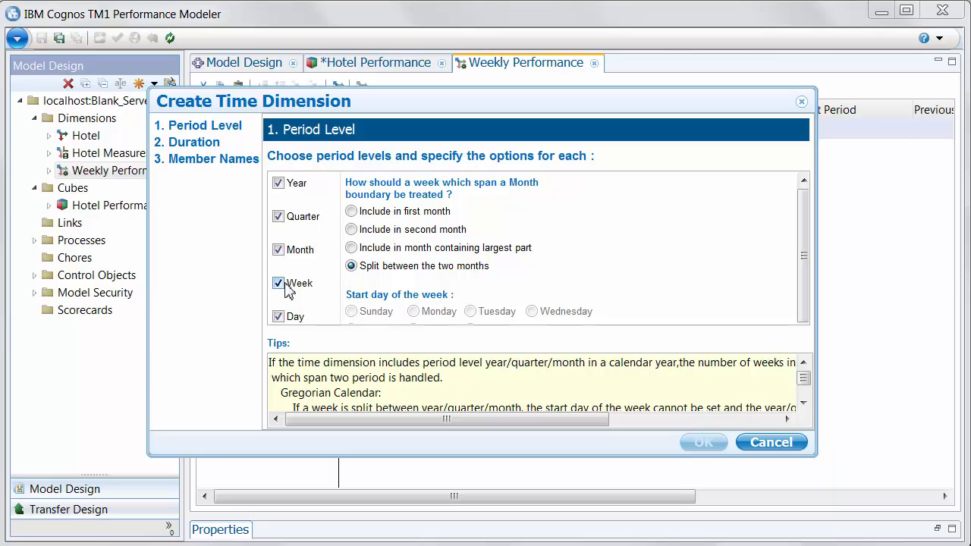
click(279, 318)
Set the start date of the time dimension's duration to 1-Jan-2016.
click(199, 143)
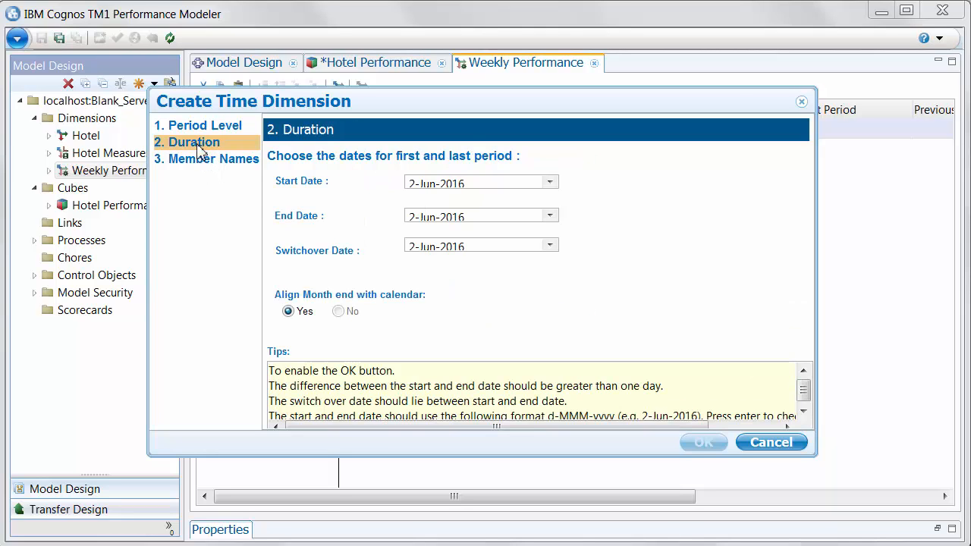
click(549, 183)
click(442, 202)
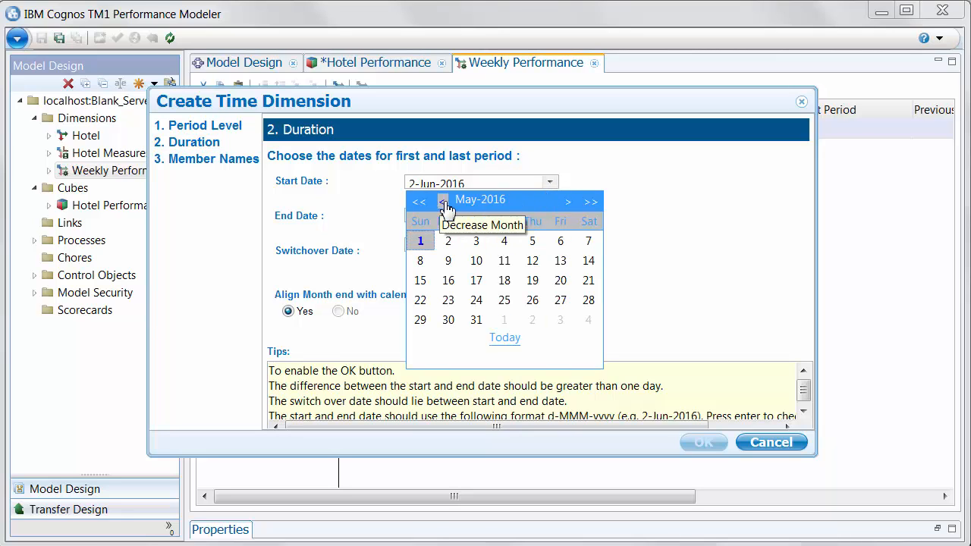
click(442, 202)
click(442, 202)
click(442, 201)
click(442, 202)
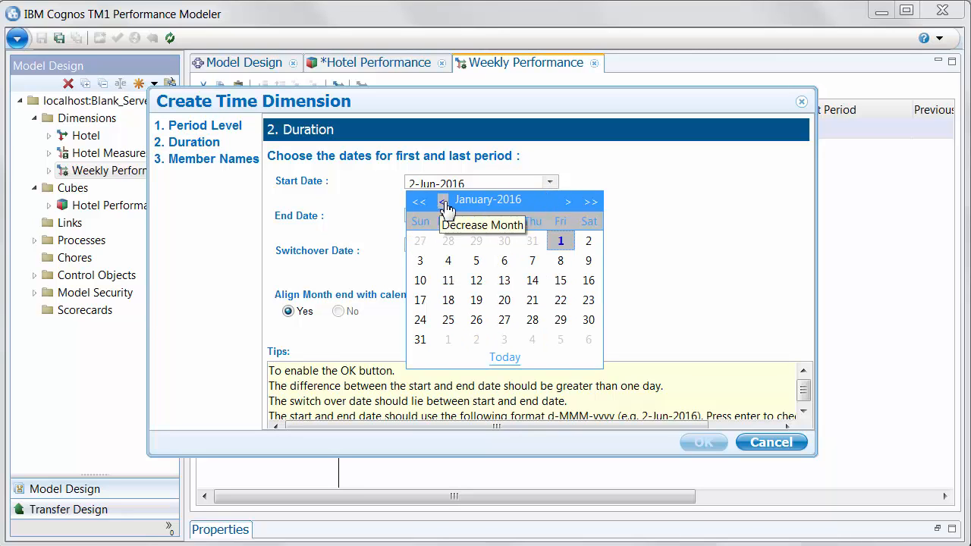
click(561, 243)
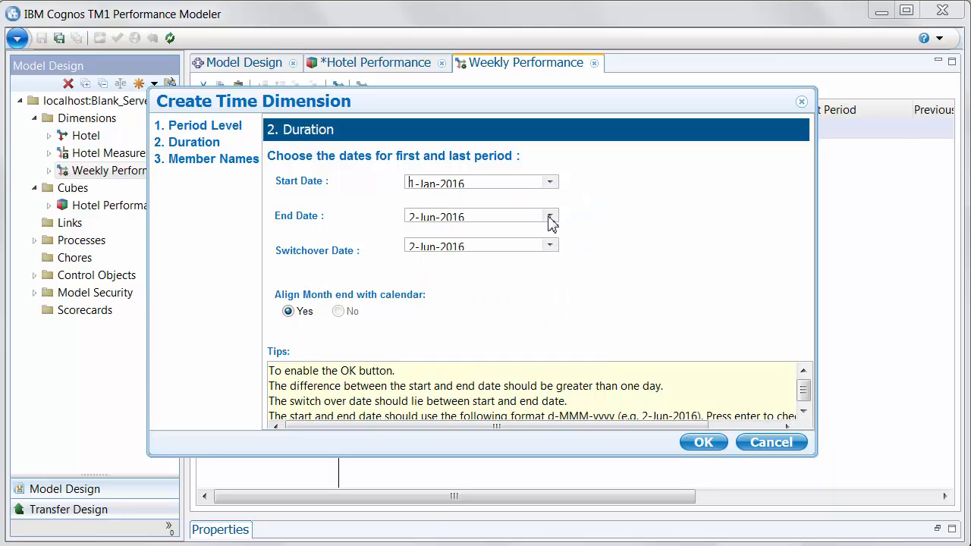
Set the end date of the time dimension's duration to 31-Dec-2017.
click(549, 220)
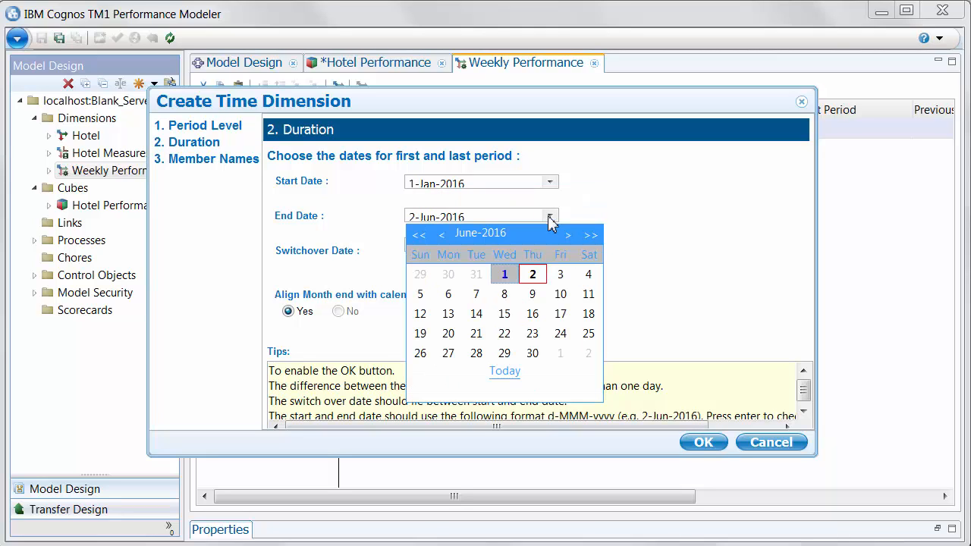
click(590, 239)
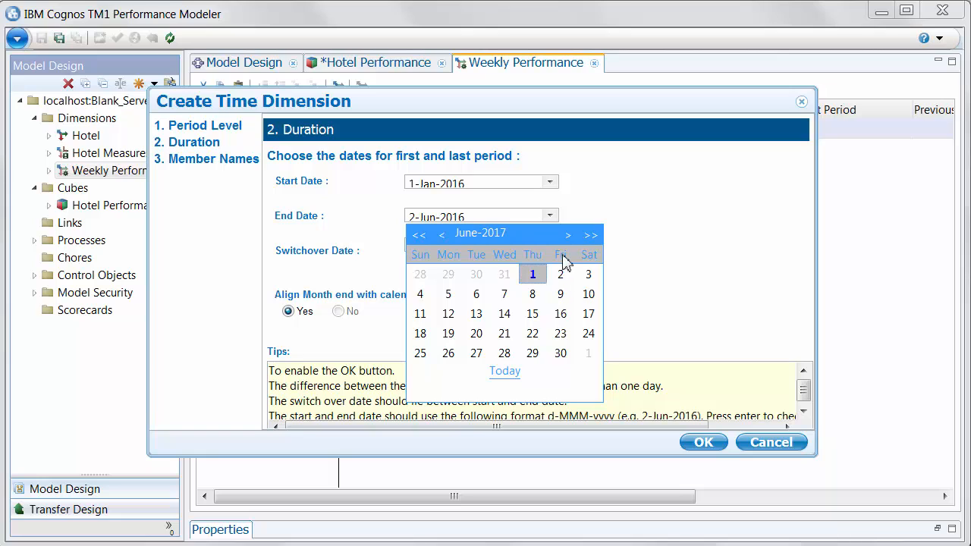
click(567, 238)
click(567, 237)
click(567, 237)
click(567, 237)
click(567, 237)
click(567, 237)
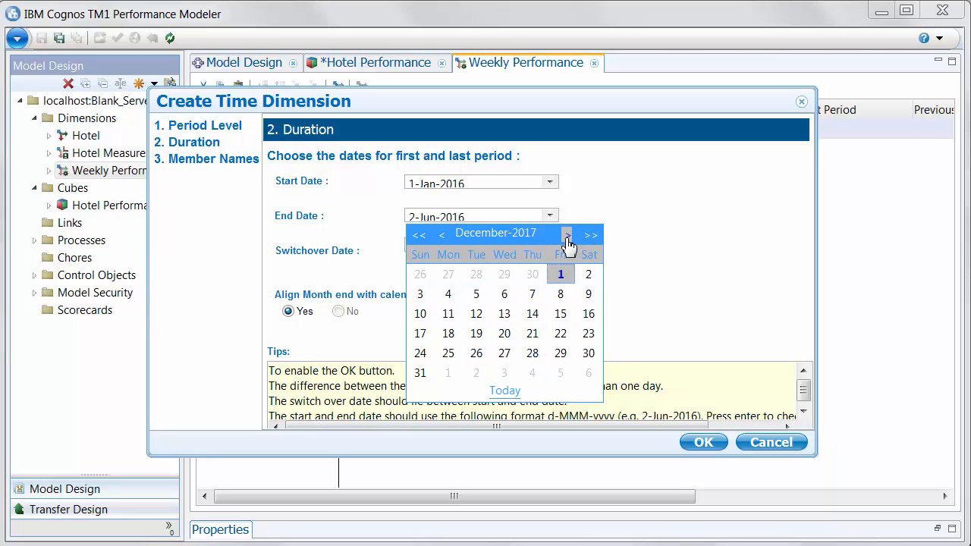
click(421, 373)
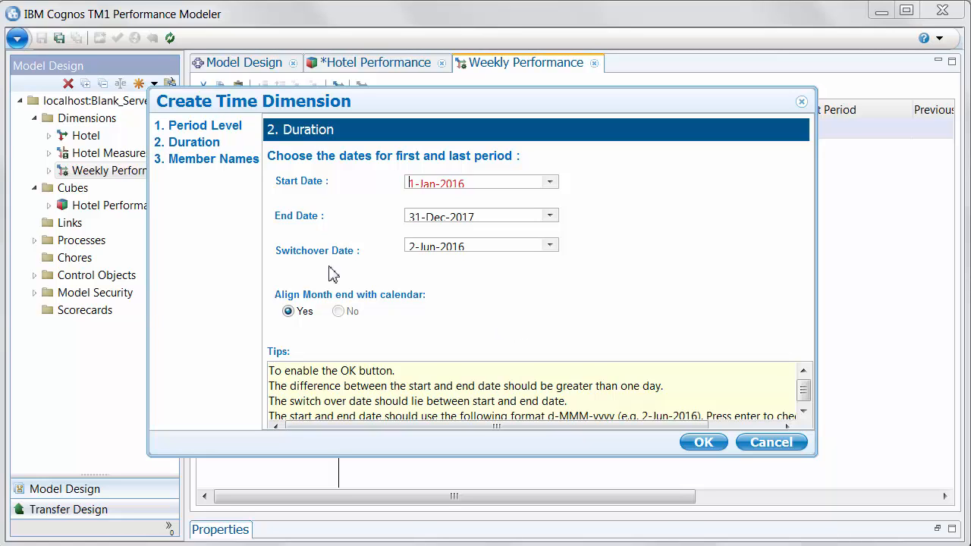
Choose the yyyy-yy format for the member names and generate the time dimension's members.
click(227, 161)
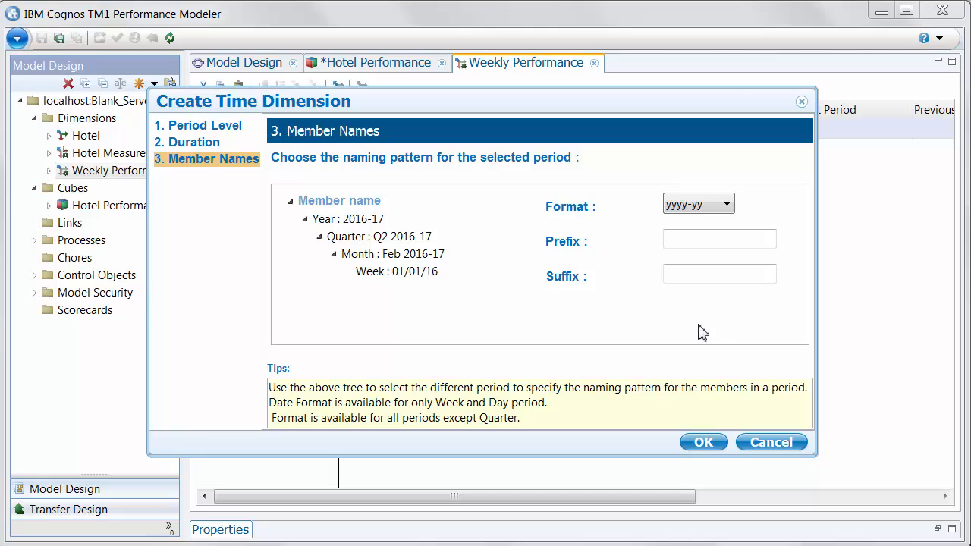
click(728, 206)
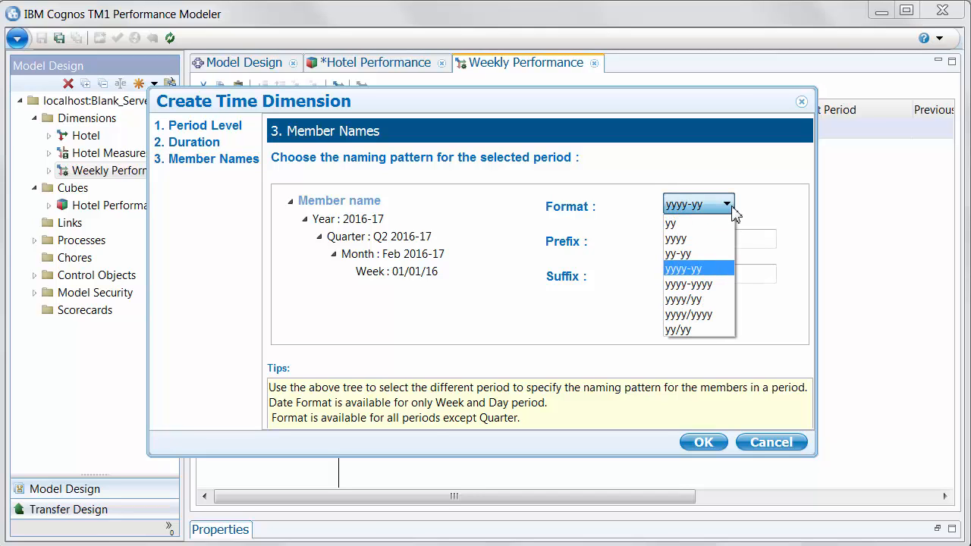
click(712, 270)
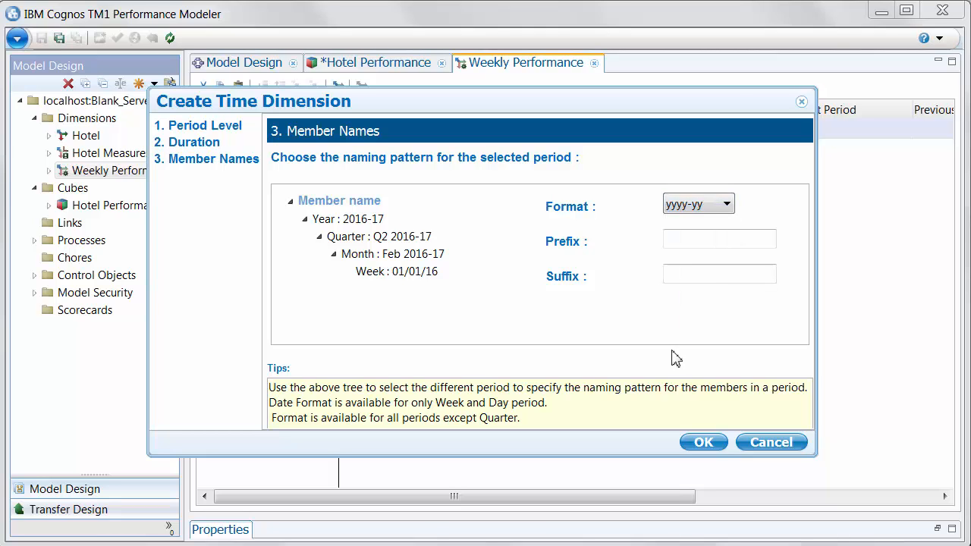
click(703, 443)
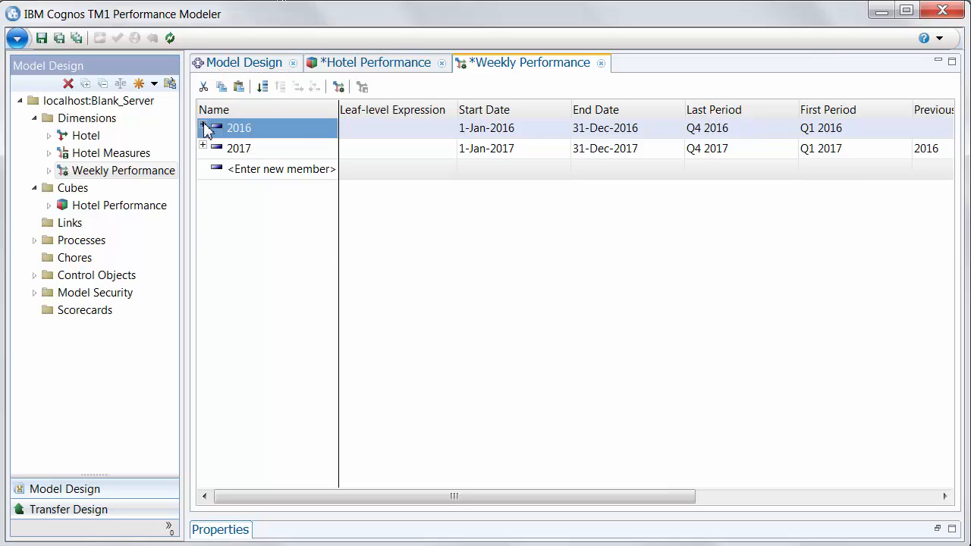
Expand 2016, Q1 2016 and Jan 2016 to check the weekly members, and save the Weekly Performance dimension.
click(204, 126)
click(223, 145)
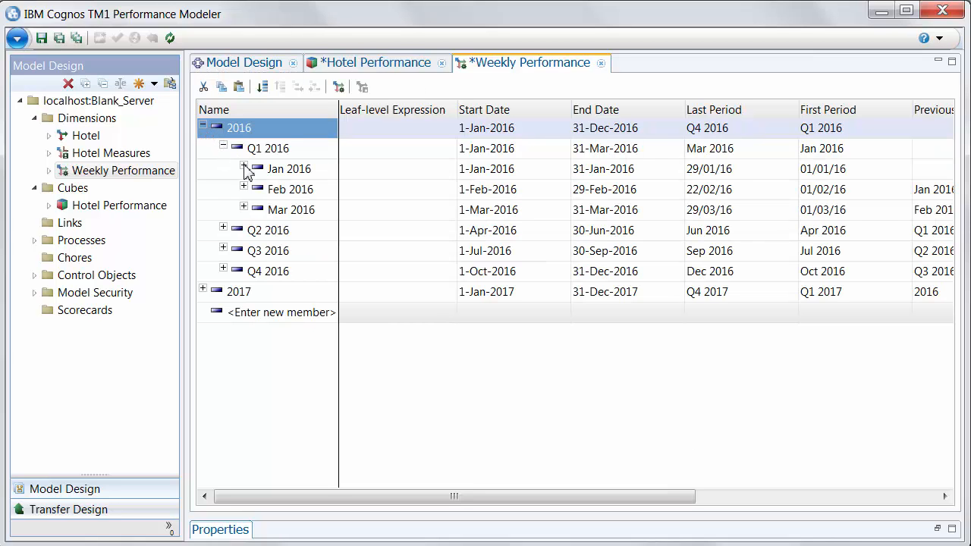
click(244, 166)
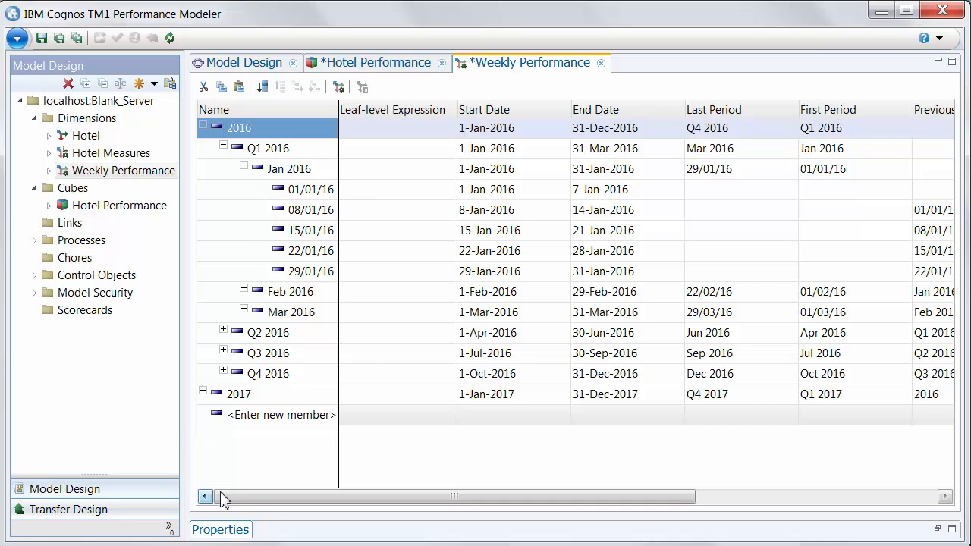
drag(268, 502, 296, 514)
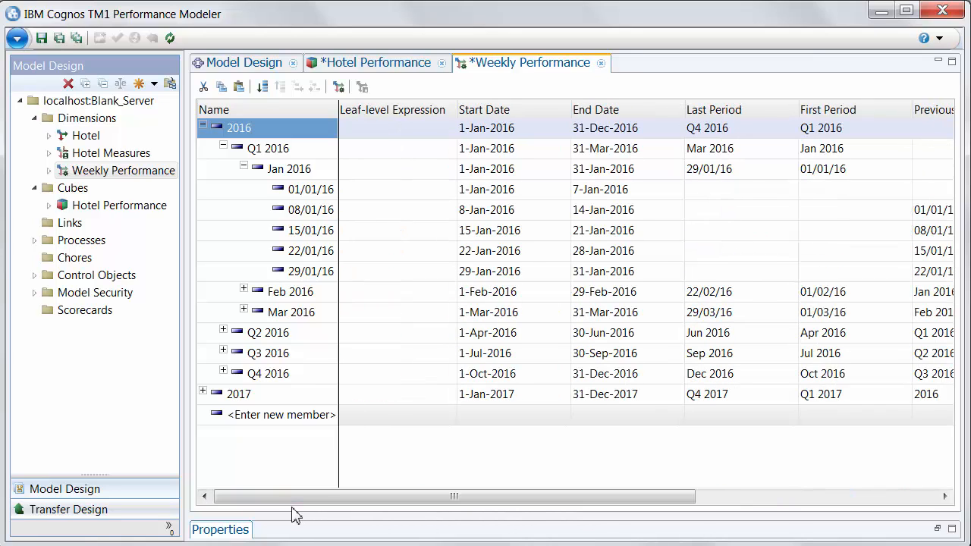
click(42, 38)
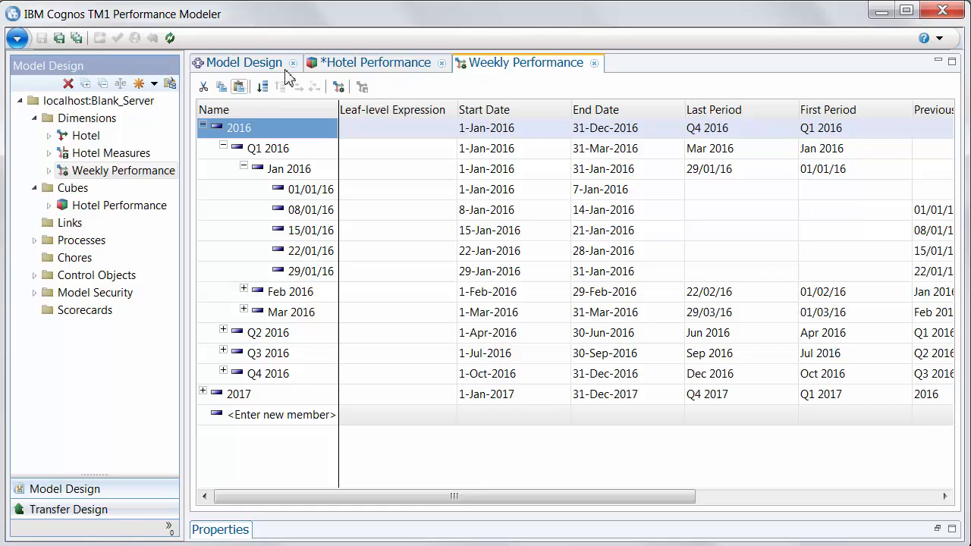
Add the Weekly Performance dimension to the context of the Hotel Performance cube, clearing all the existing data.
click(388, 64)
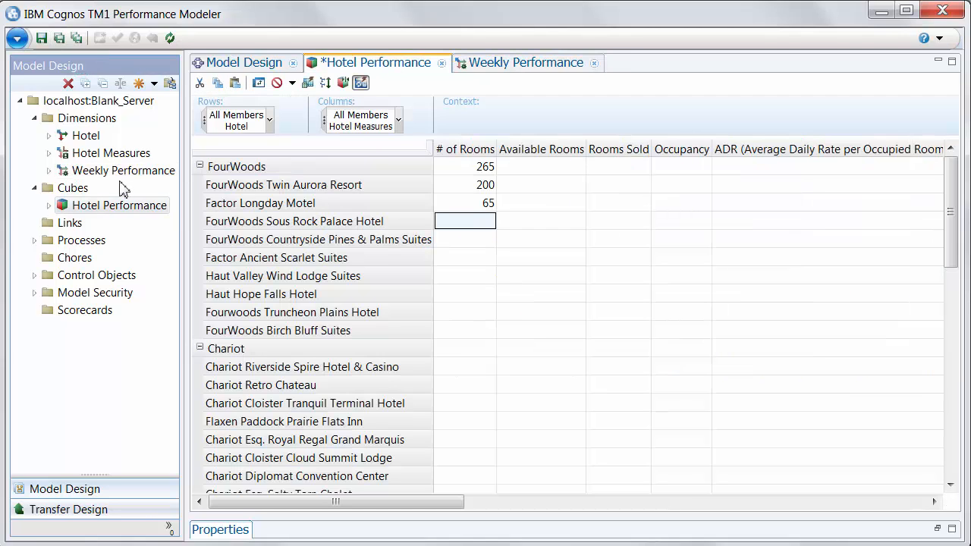
drag(86, 170, 475, 135)
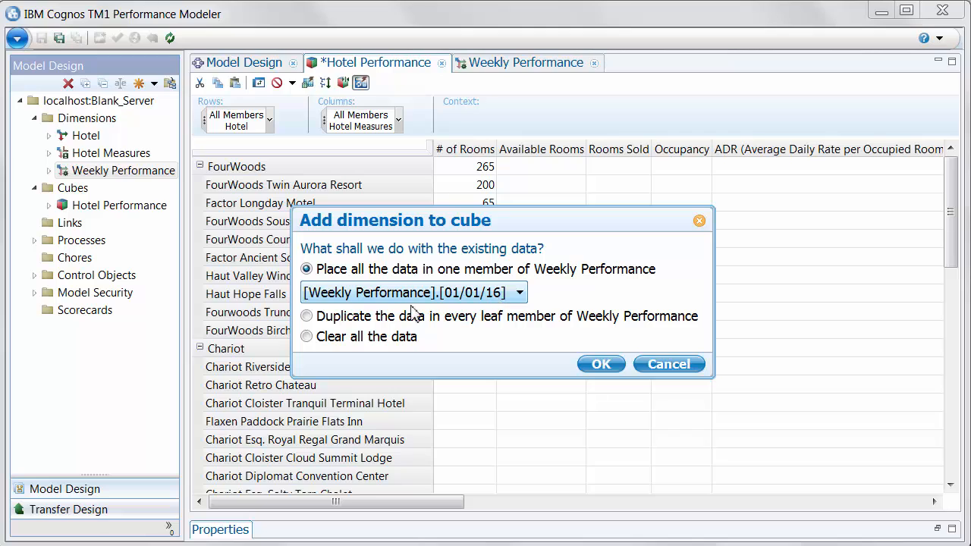
click(320, 341)
click(610, 367)
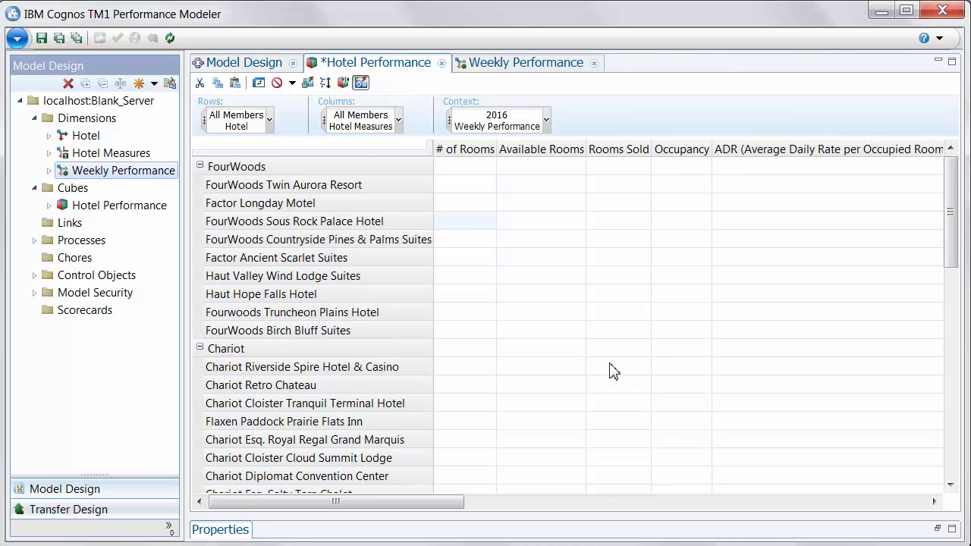
Set the Hotel Performance cube's Weekly Performance context to the week 01/01/16.
click(549, 126)
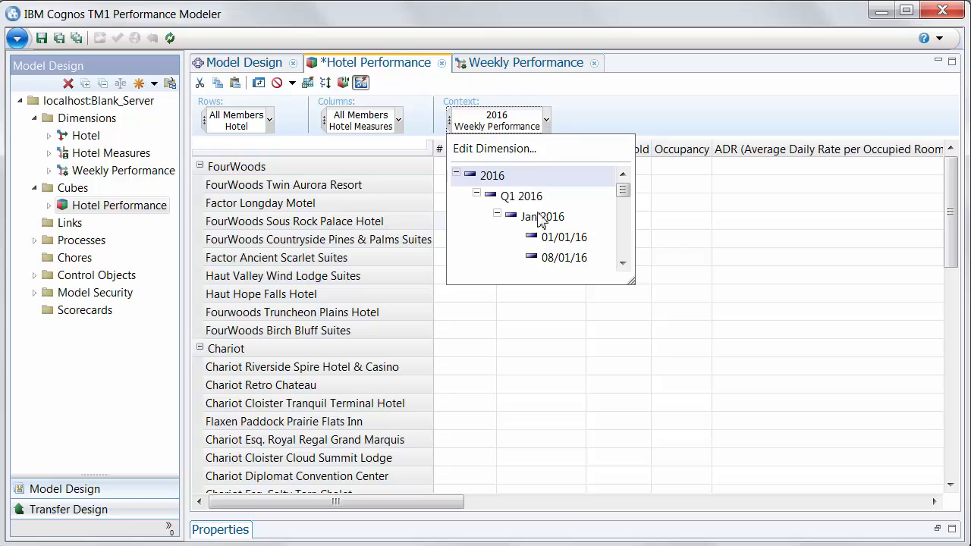
click(562, 237)
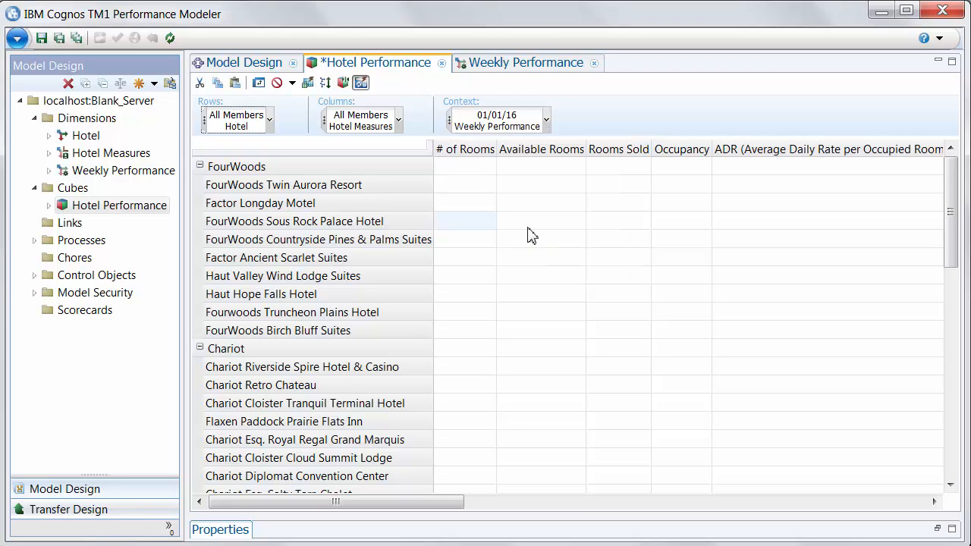
click(546, 121)
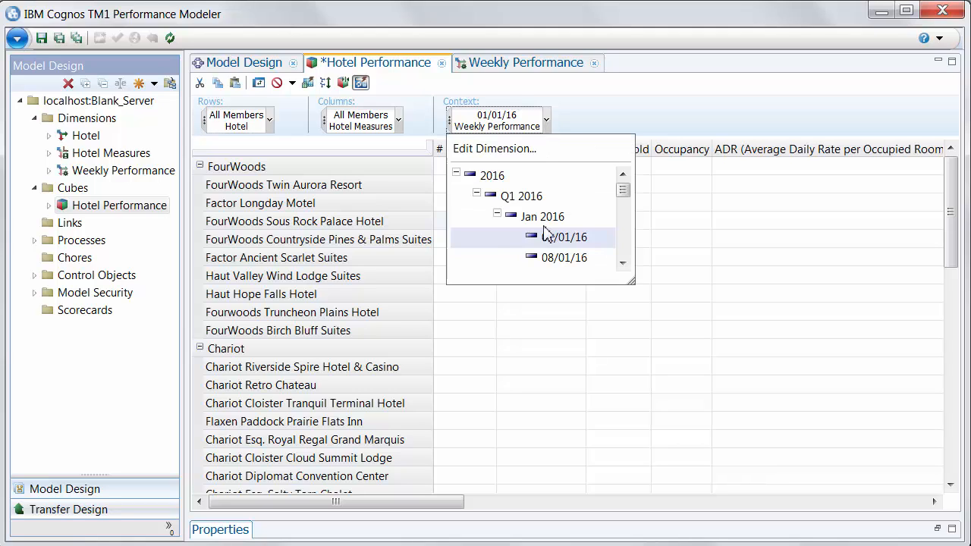
click(550, 238)
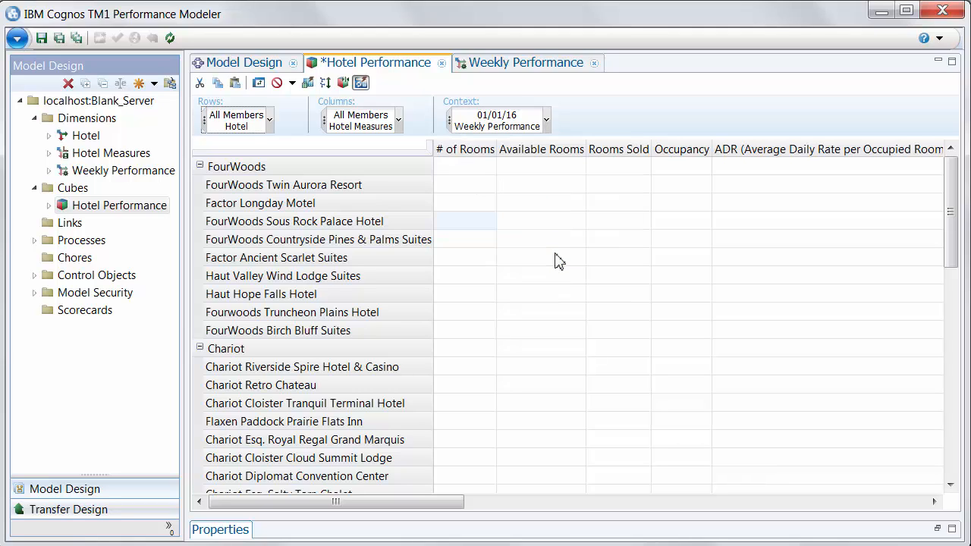
Rearrange the cube view with Hotel Measures on rows, Weekly Performance on columns and FourWoods Twin Aurora Resort as the Hotel context.
drag(360, 120, 235, 132)
drag(359, 124, 525, 129)
click(543, 123)
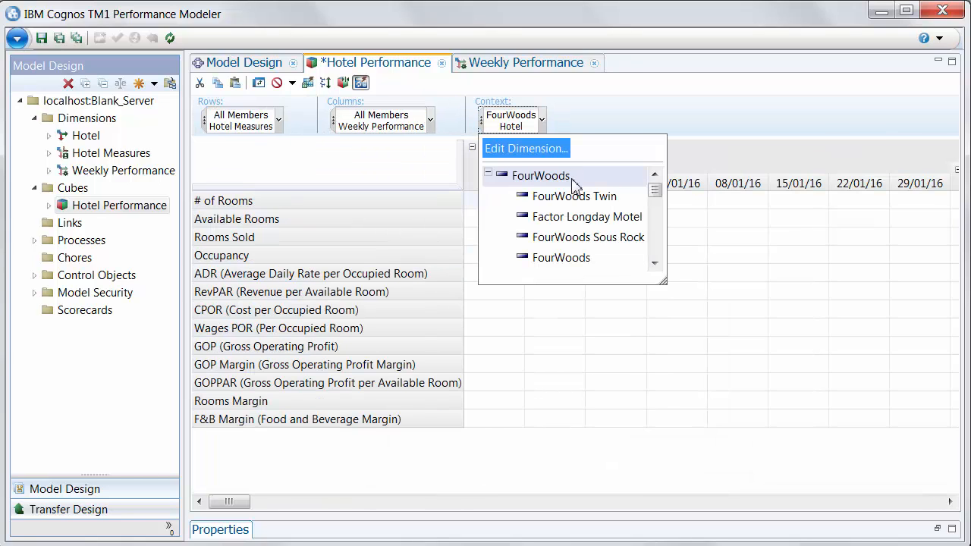
click(582, 200)
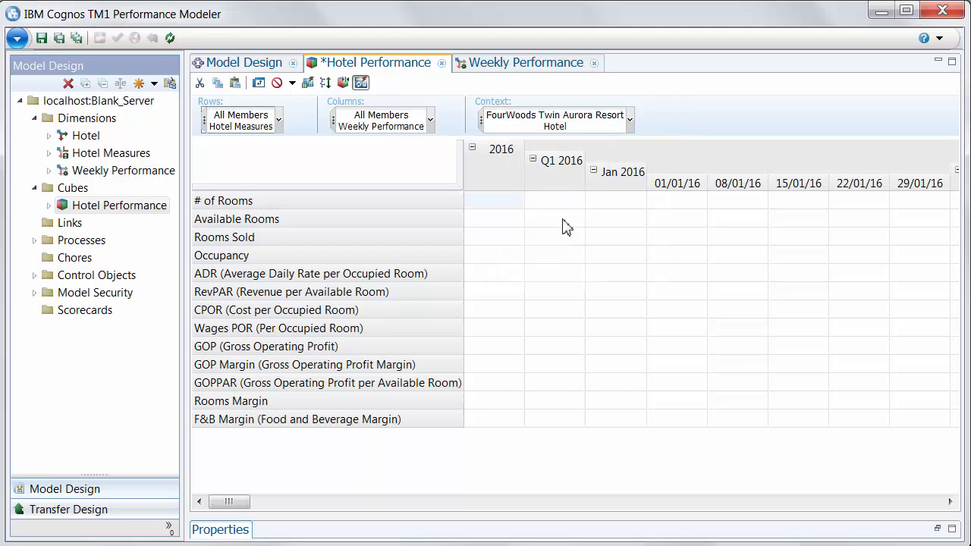
click(682, 224)
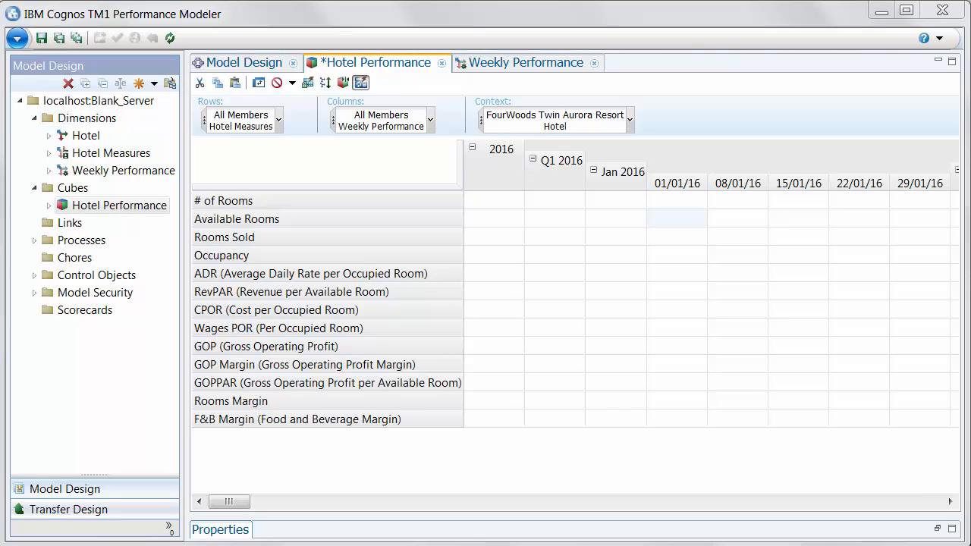
Create a new dimension named Version with the dimension type Versions.
right_click(99, 121)
mouse_move(214, 130)
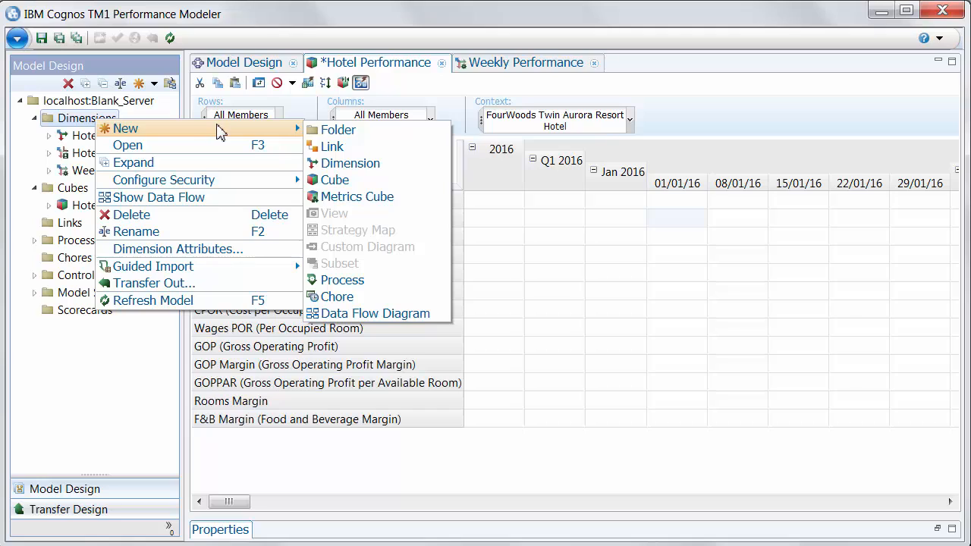
click(361, 164)
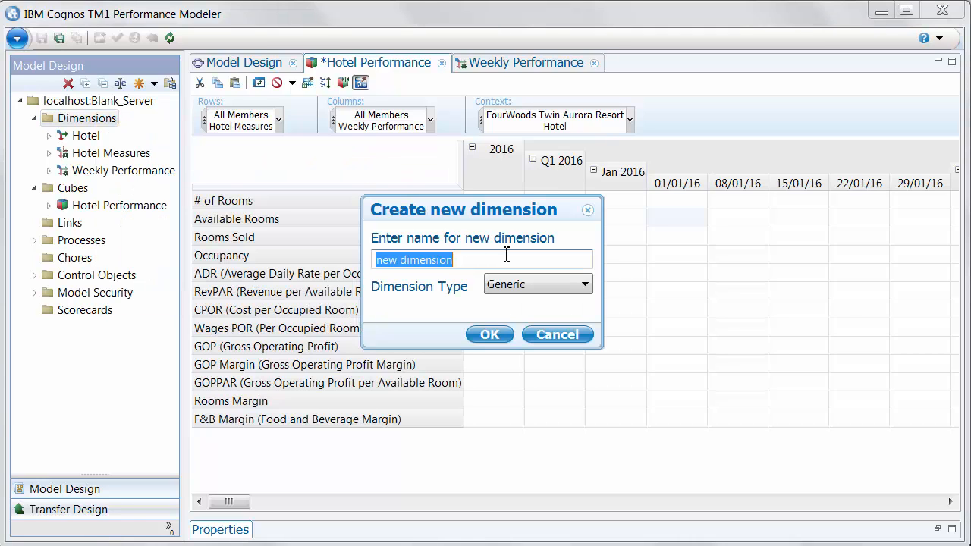
text(Version)
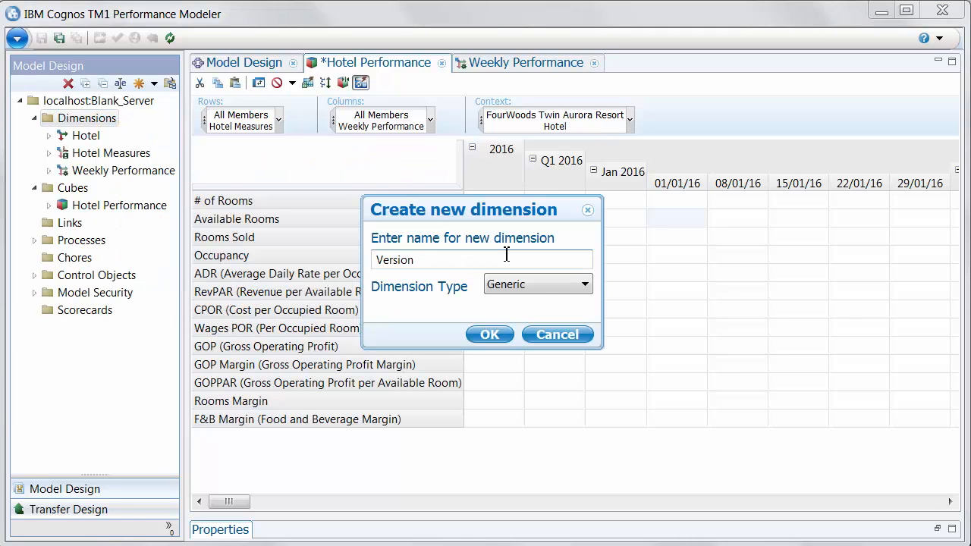
click(540, 289)
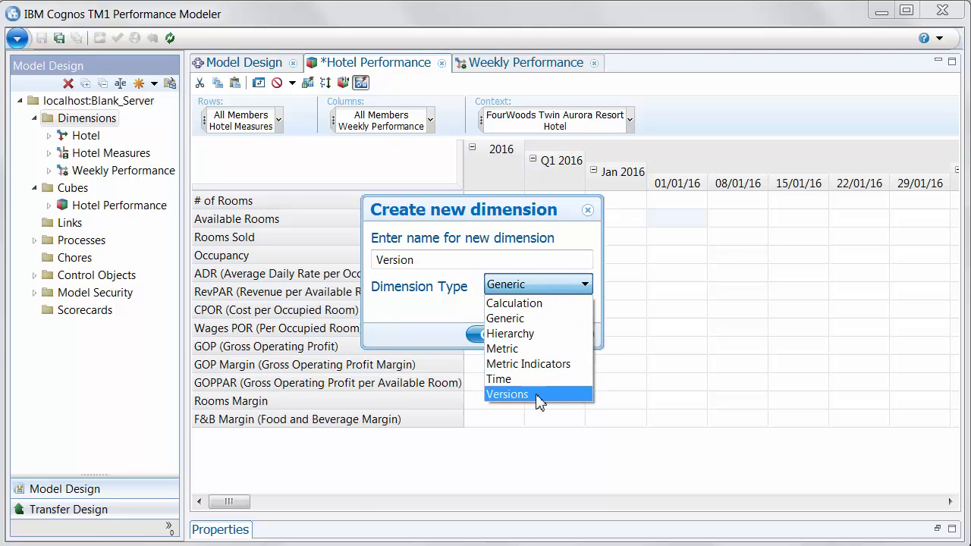
click(537, 395)
click(489, 338)
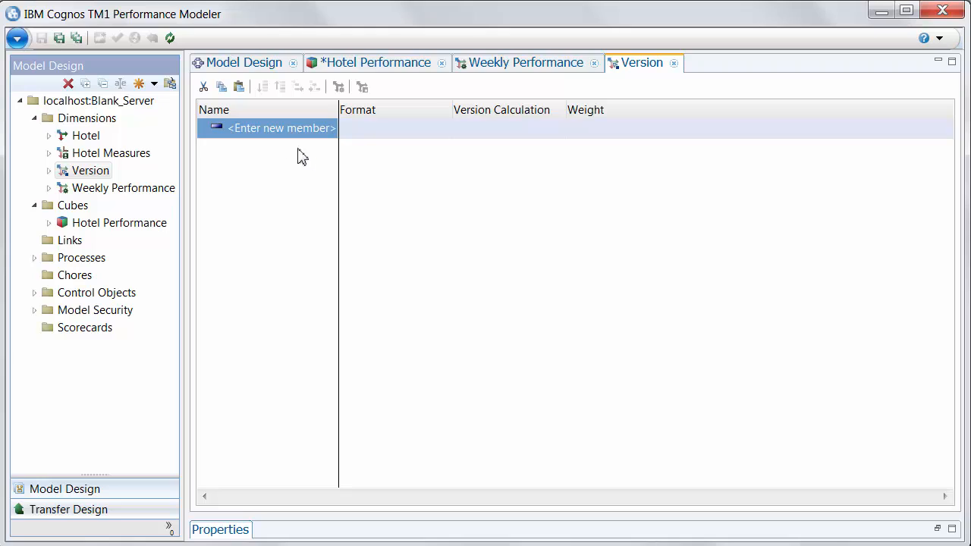
Add the members Actual and Forecast to the Version dimension and close it.
click(275, 135)
text(Actual)
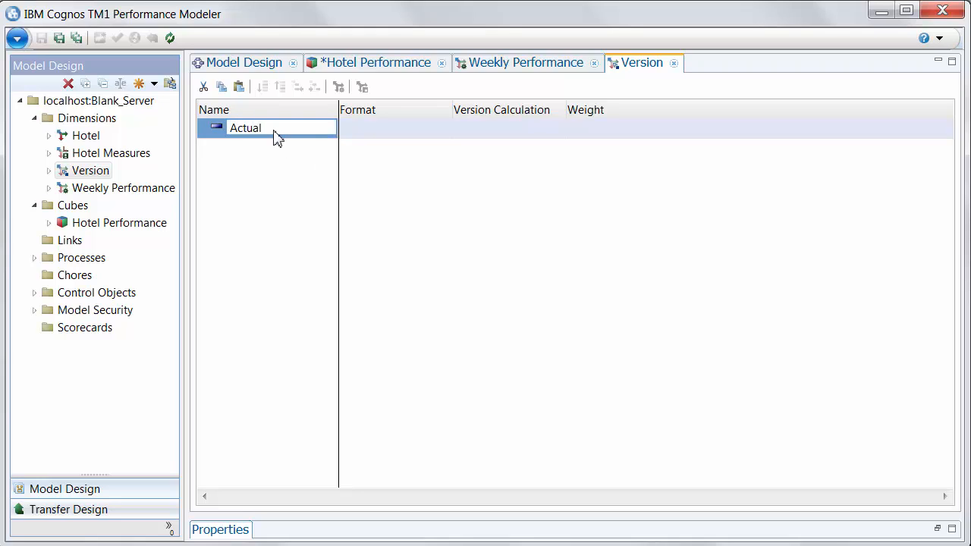
key(Return)
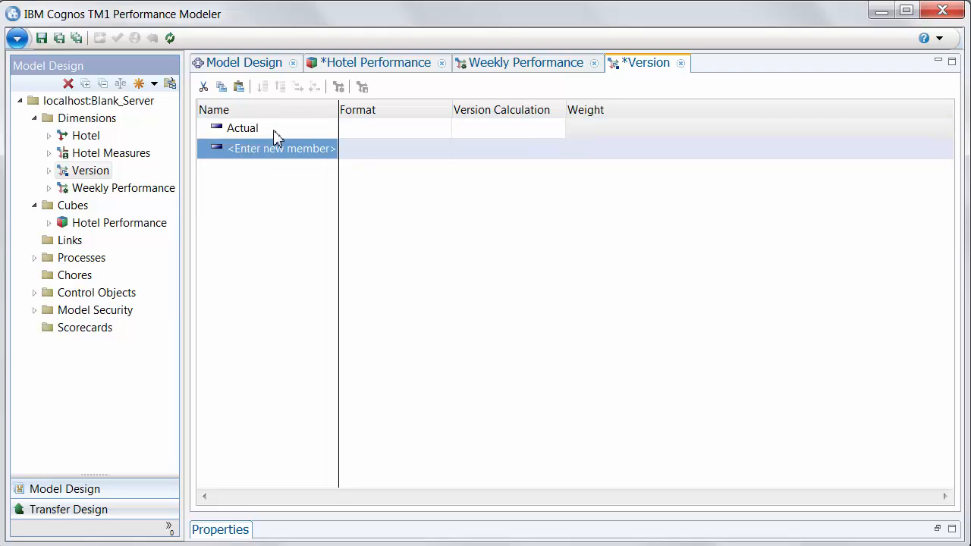
text(Forecast)
key(Return)
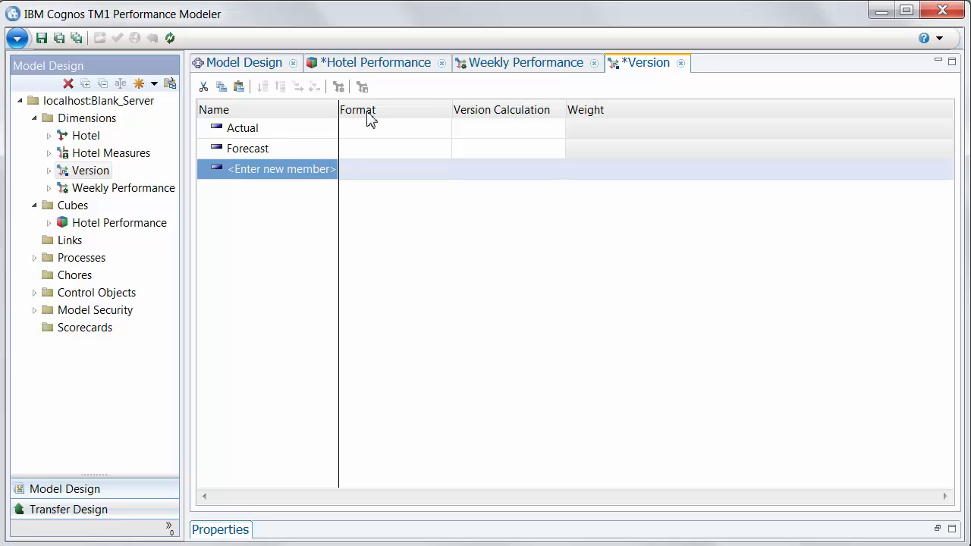
click(680, 64)
click(567, 292)
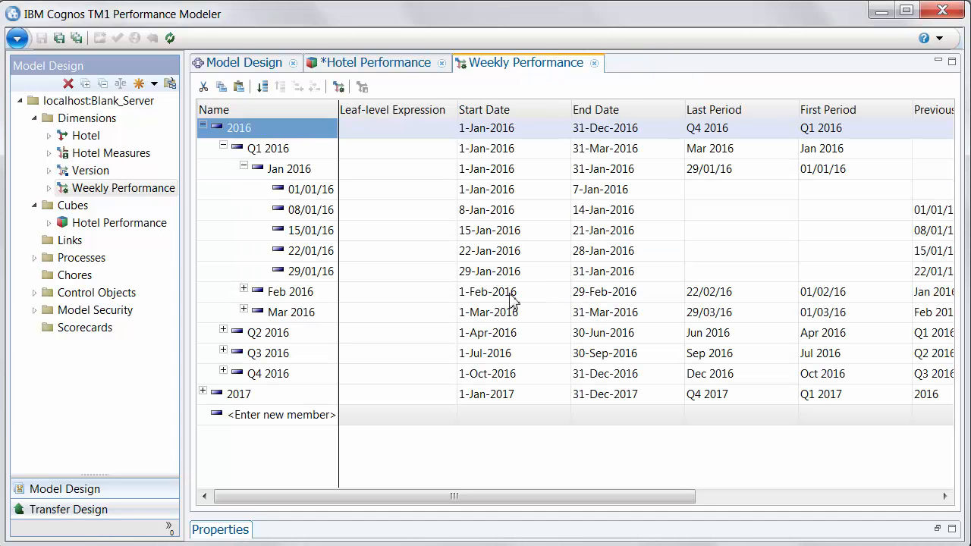
Add the Version dimension to the rows of the Hotel Performance cube.
click(83, 174)
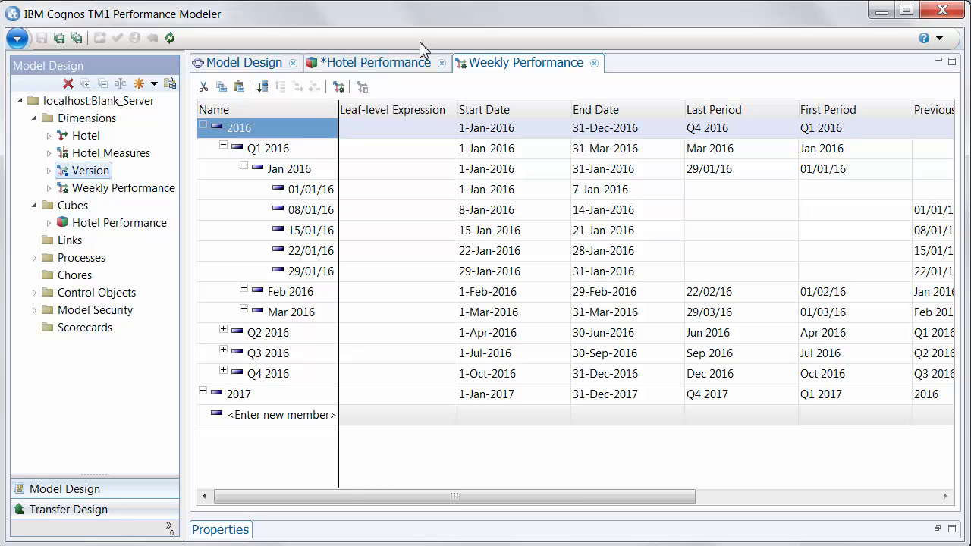
click(375, 62)
mouse_move(83, 176)
mouse_down()
mouse_move(682, 127)
mouse_move(301, 131)
mouse_up()
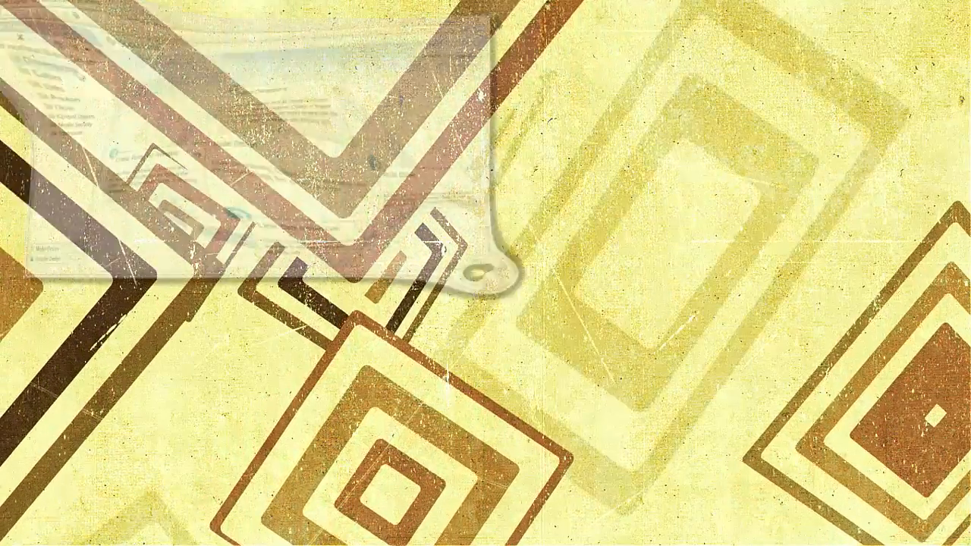
text(Hotel Measures)
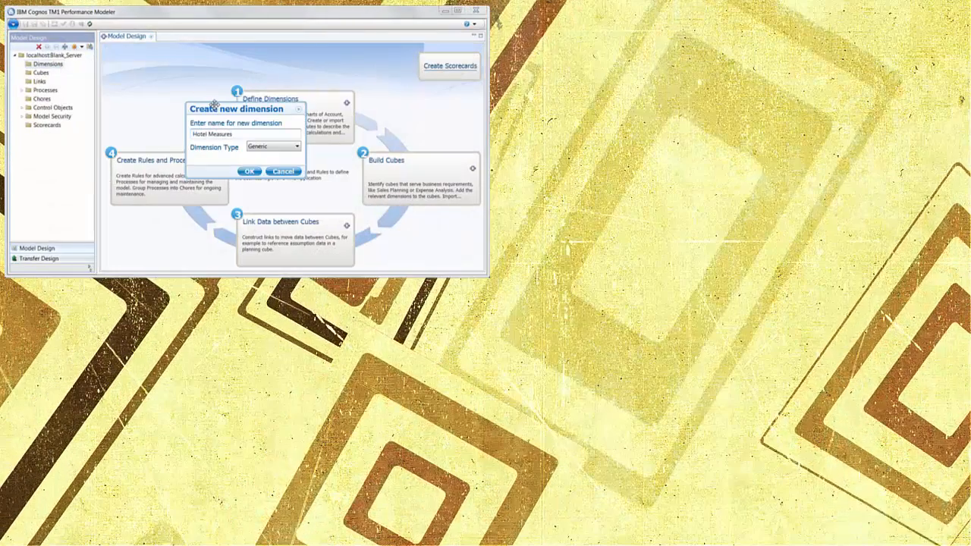
click(296, 146)
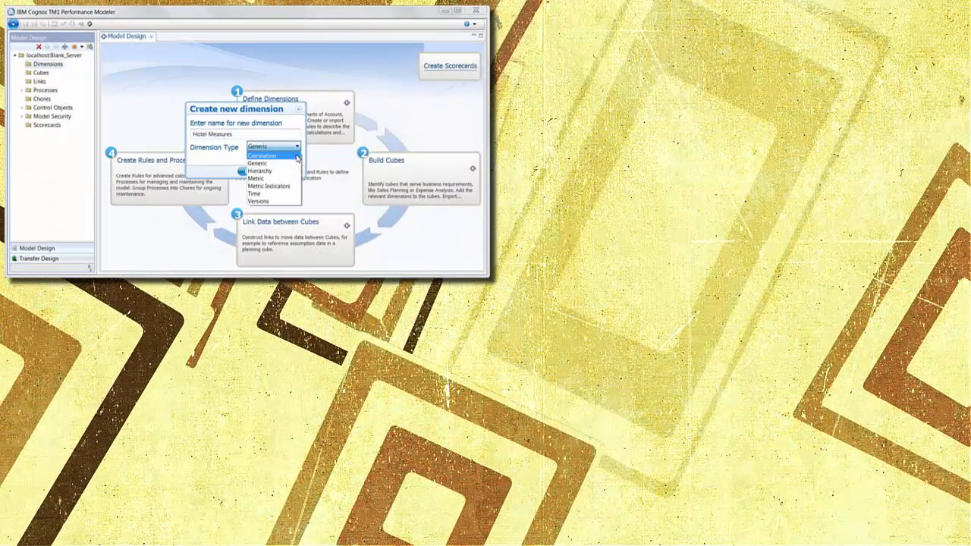
click(300, 122)
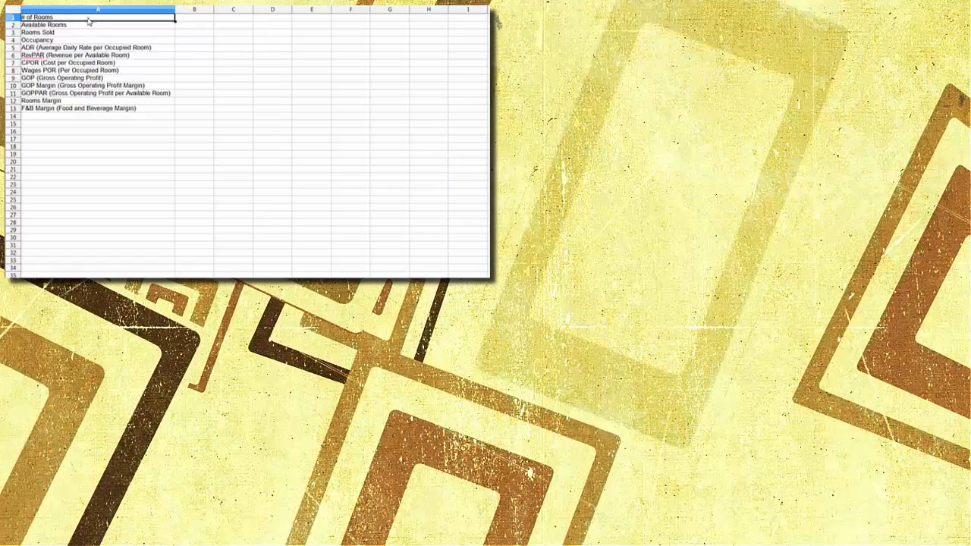
drag(43, 13, 86, 106)
right_click(130, 109)
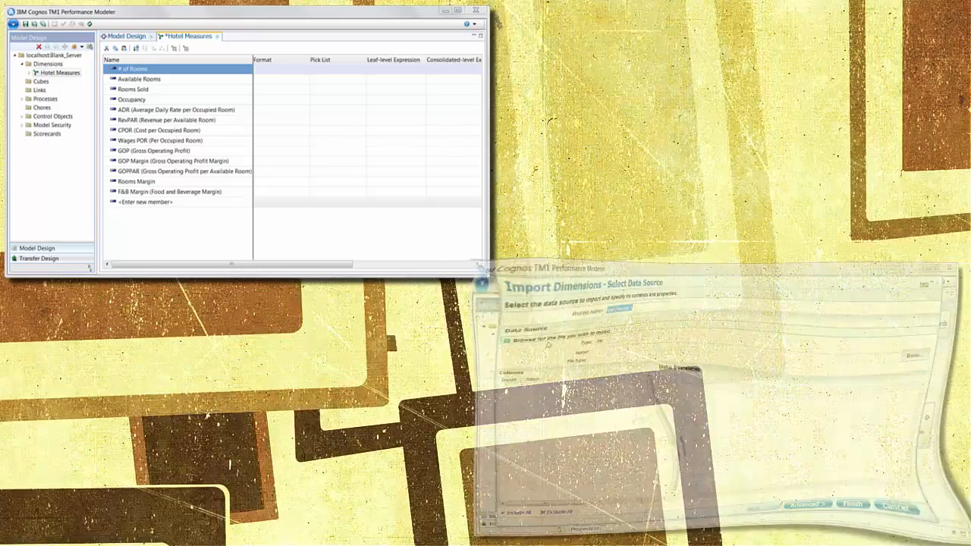
click(633, 354)
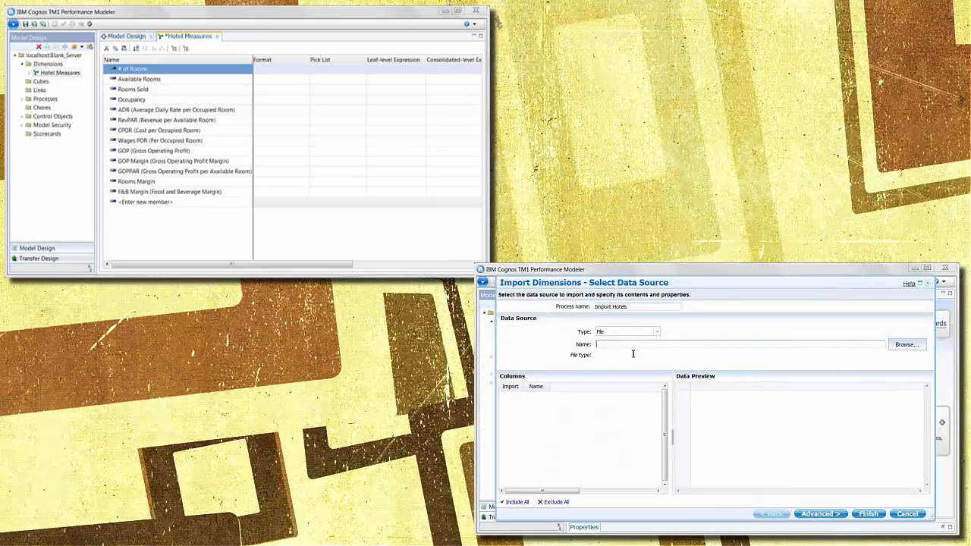
text(C:\Users\ca093417\Documents\Enablement\CubeModelingBasics\Hotels\Hotels.csv)
mouse_move(722, 491)
mouse_down()
mouse_move(793, 495)
mouse_move(723, 491)
mouse_up()
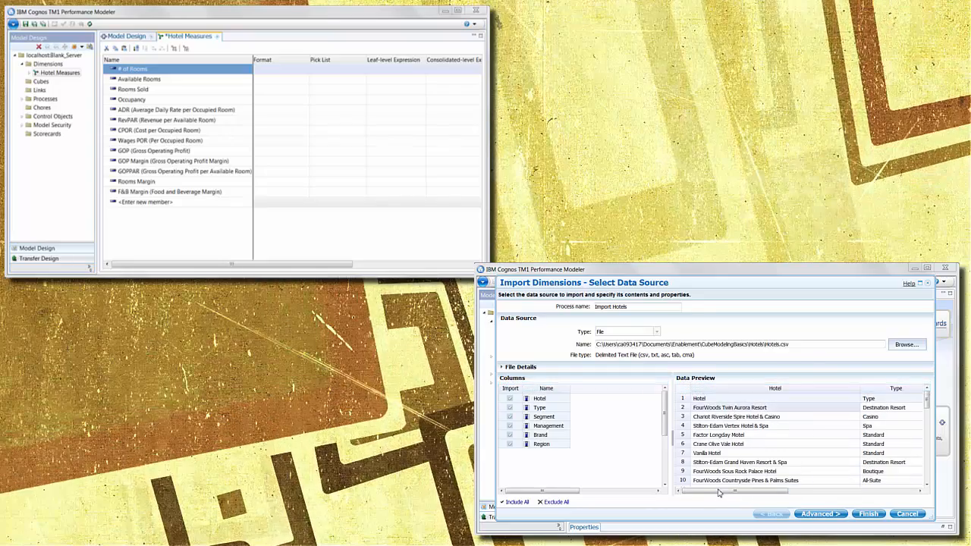
click(820, 514)
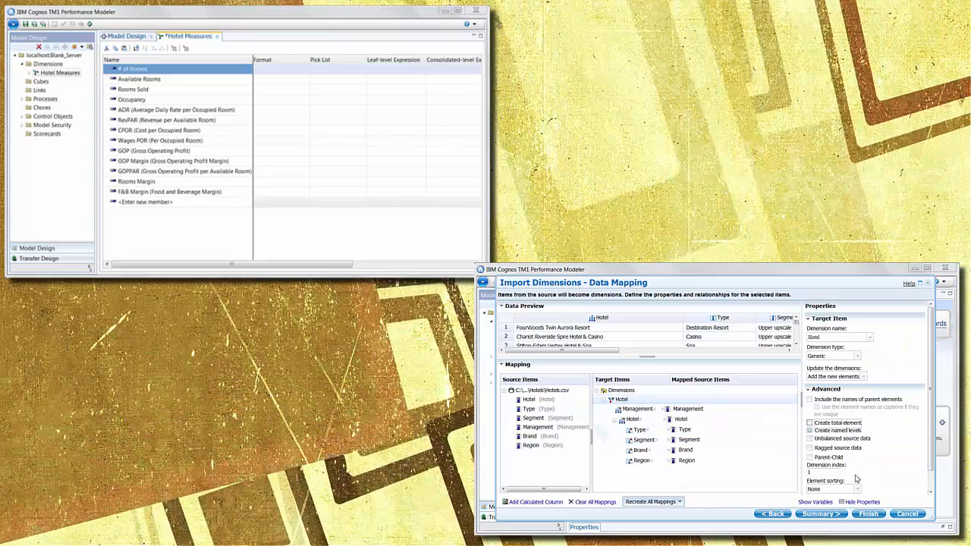
click(868, 513)
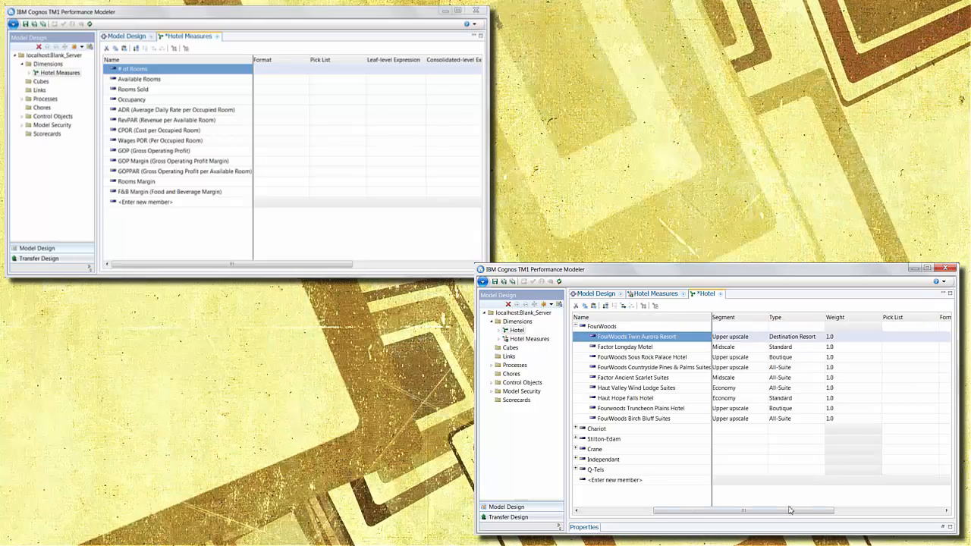
drag(787, 511, 931, 519)
right_click(517, 329)
click(567, 386)
click(762, 400)
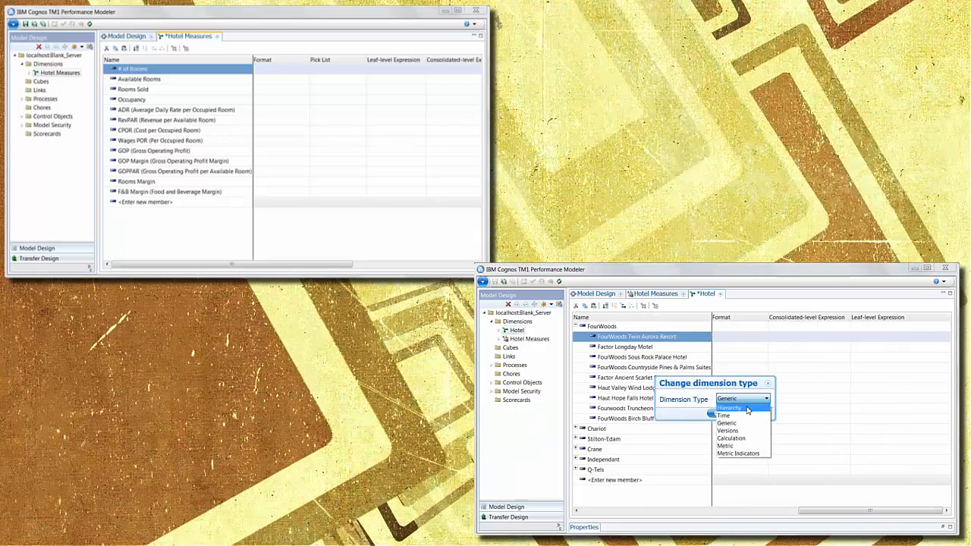
click(747, 408)
click(719, 414)
drag(685, 512, 743, 514)
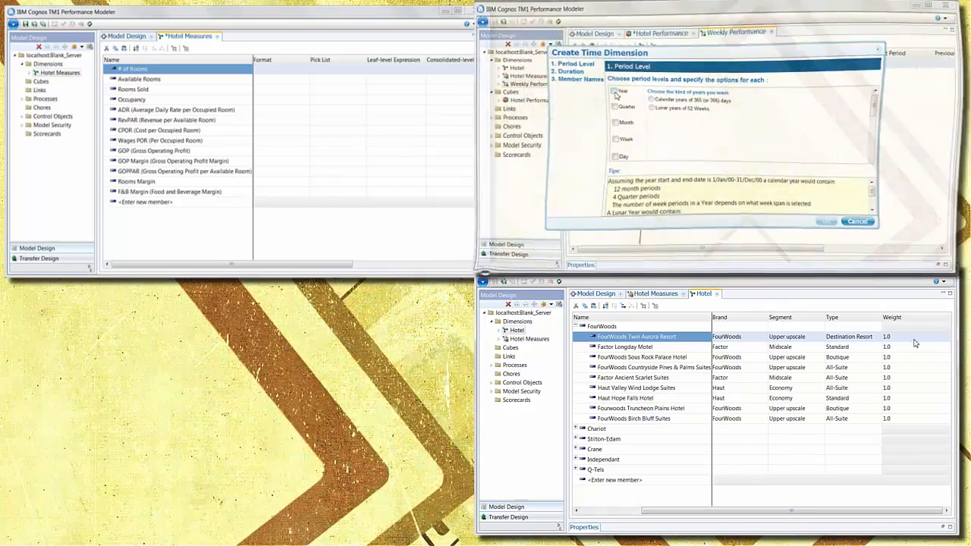
click(623, 145)
click(573, 74)
click(748, 92)
click(693, 100)
click(693, 100)
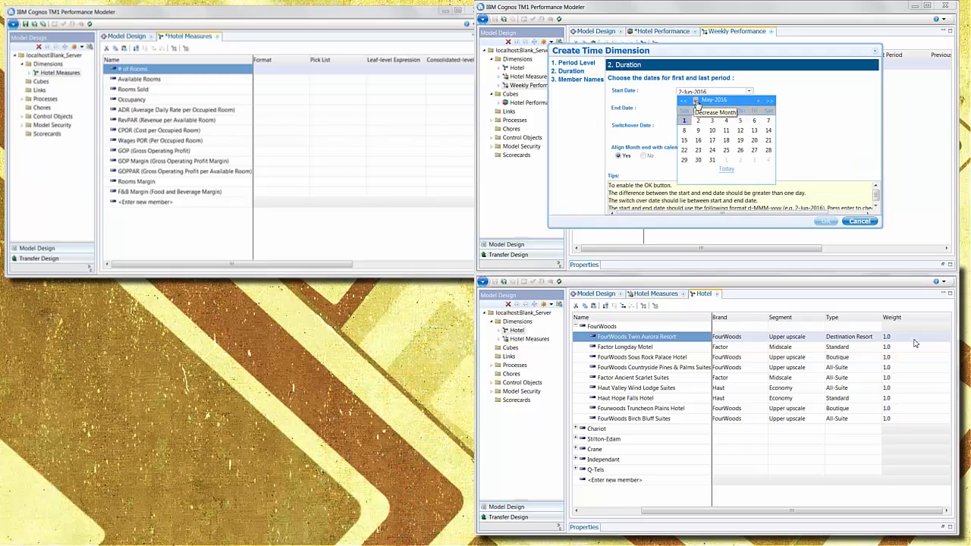
click(693, 100)
click(694, 100)
click(693, 100)
click(754, 119)
click(750, 110)
click(766, 117)
click(766, 117)
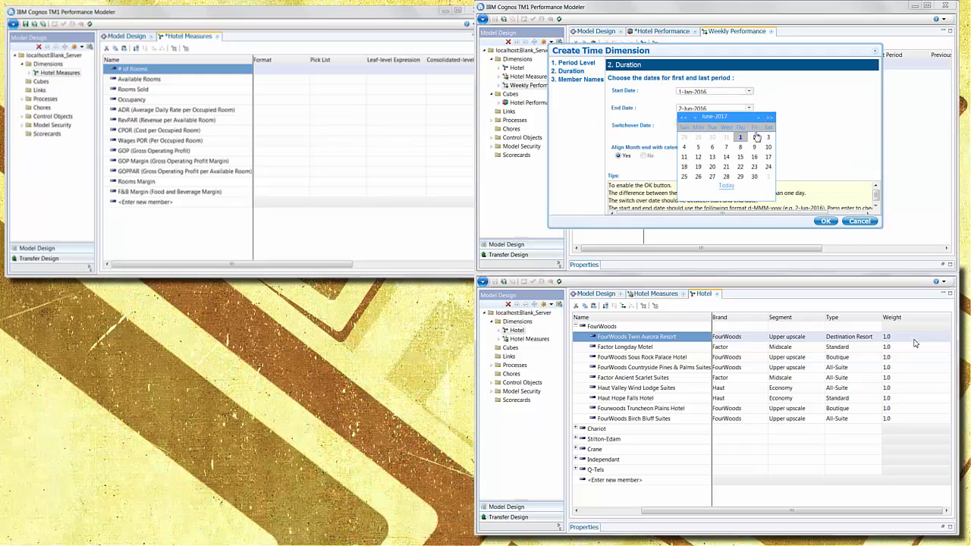
click(766, 117)
click(766, 117)
click(766, 117)
click(766, 117)
click(686, 188)
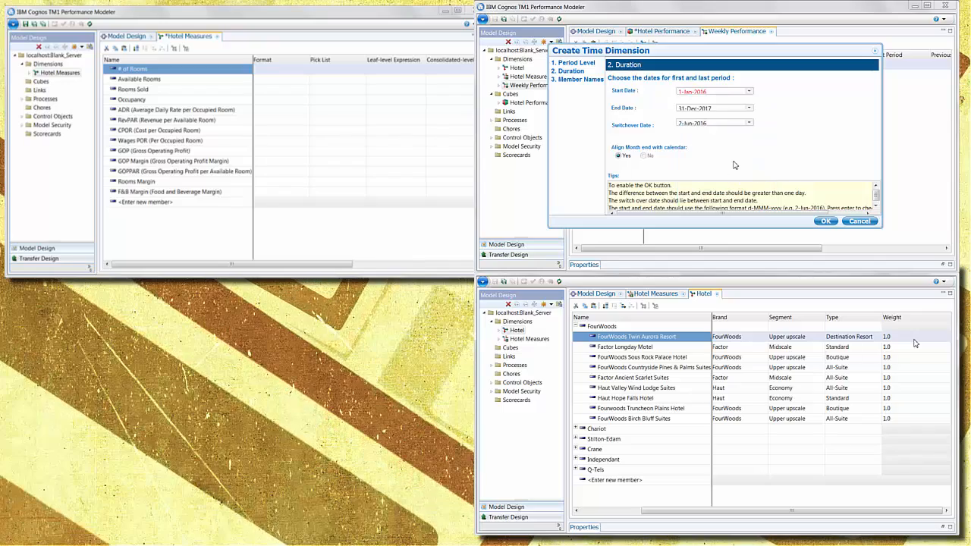
click(581, 79)
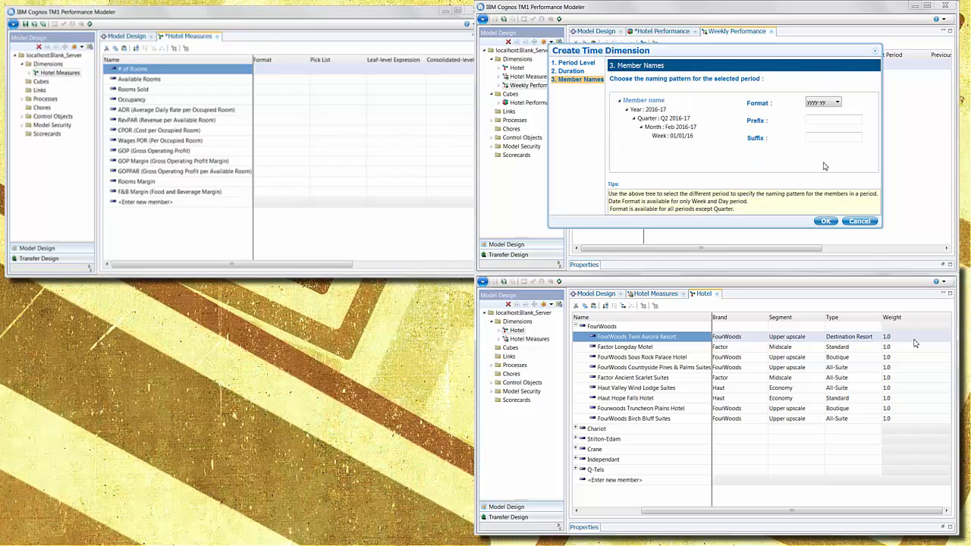
click(295, 401)
click(270, 457)
click(253, 424)
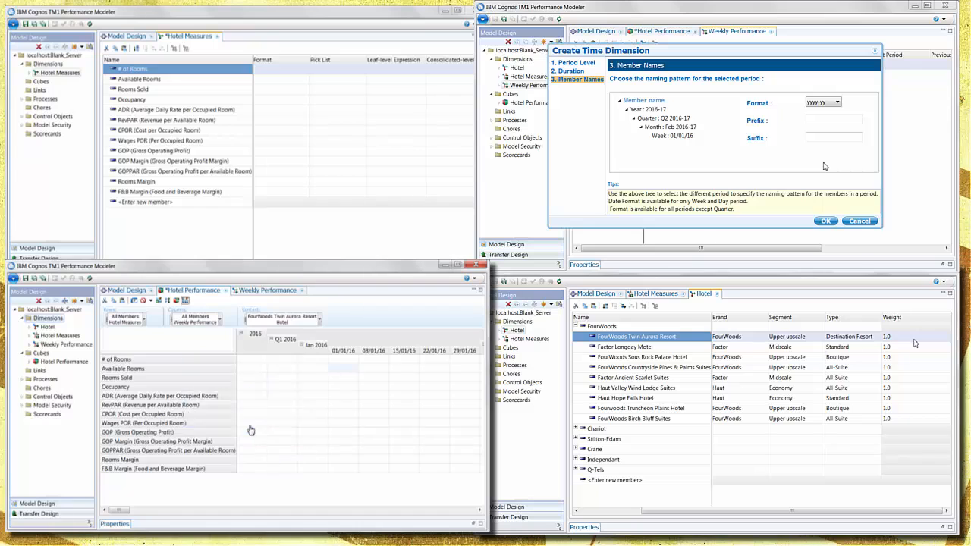
click(142, 325)
text(Actual)
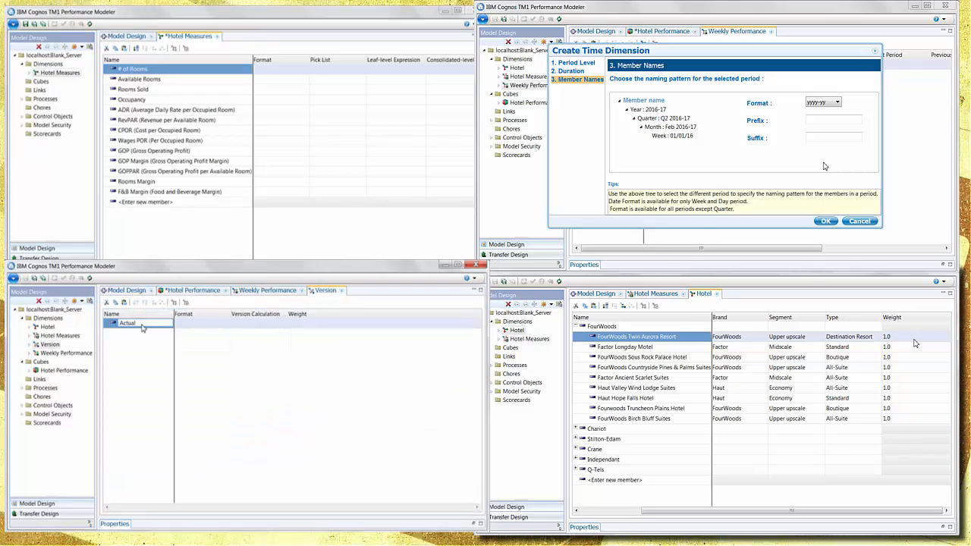
key(Return)
text(Budget)
key(Return)
click(341, 290)
click(283, 406)
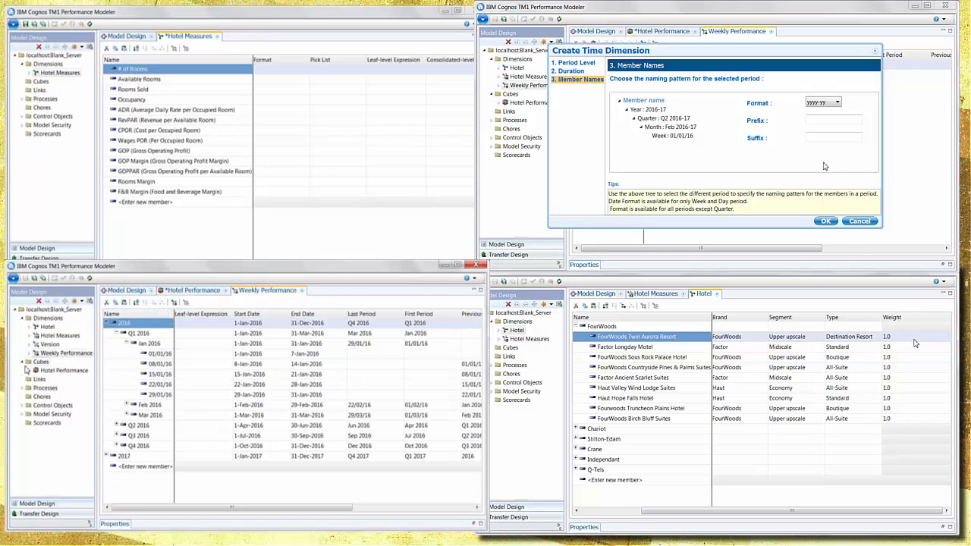